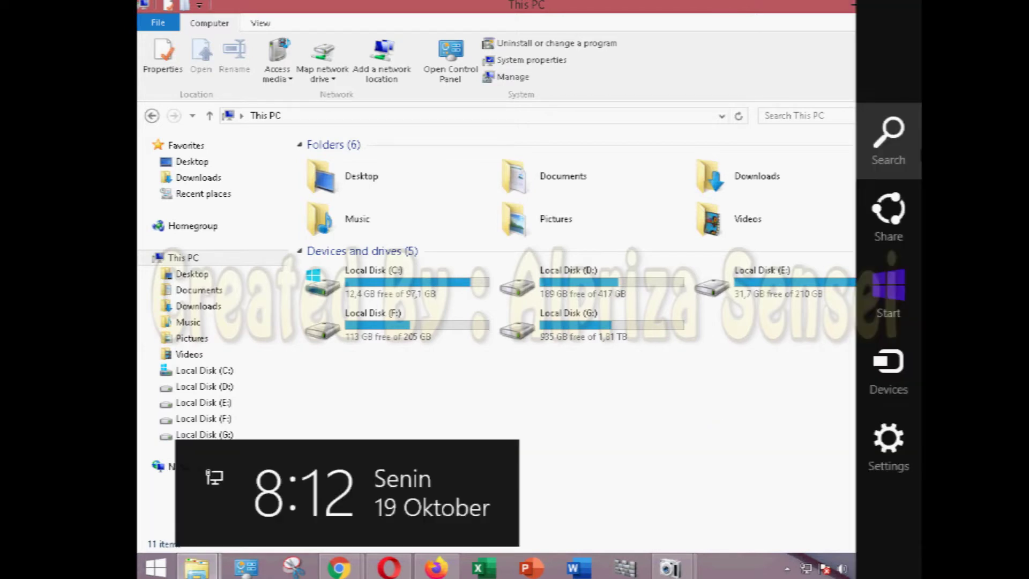
Search the computer for "format f", launch FormatFactory and decline the offer to download the latest version.
left_click(895, 143)
type("format")
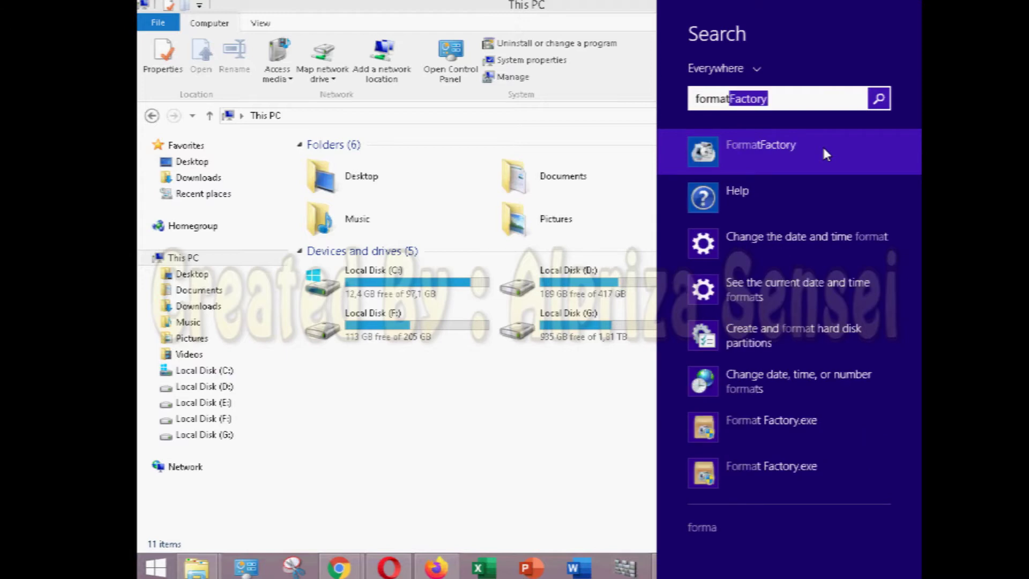
type(" fac")
key("BackSpace")
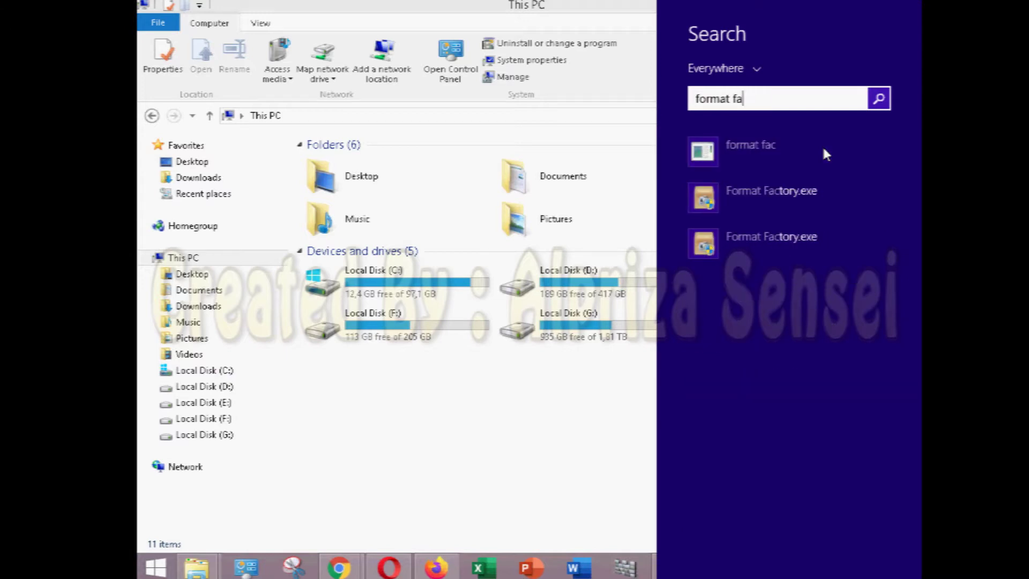
key("BackSpace")
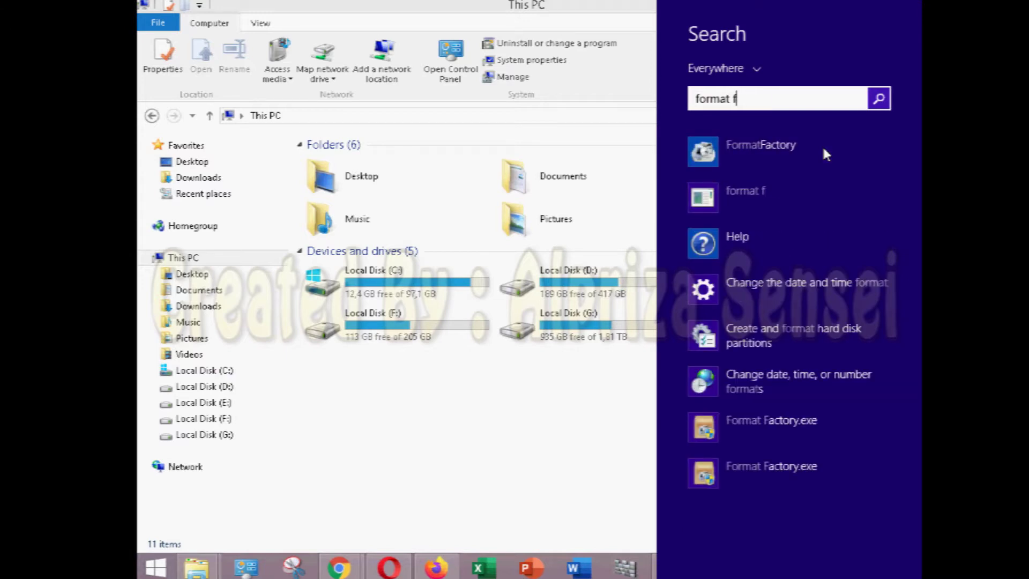
left_click(717, 163)
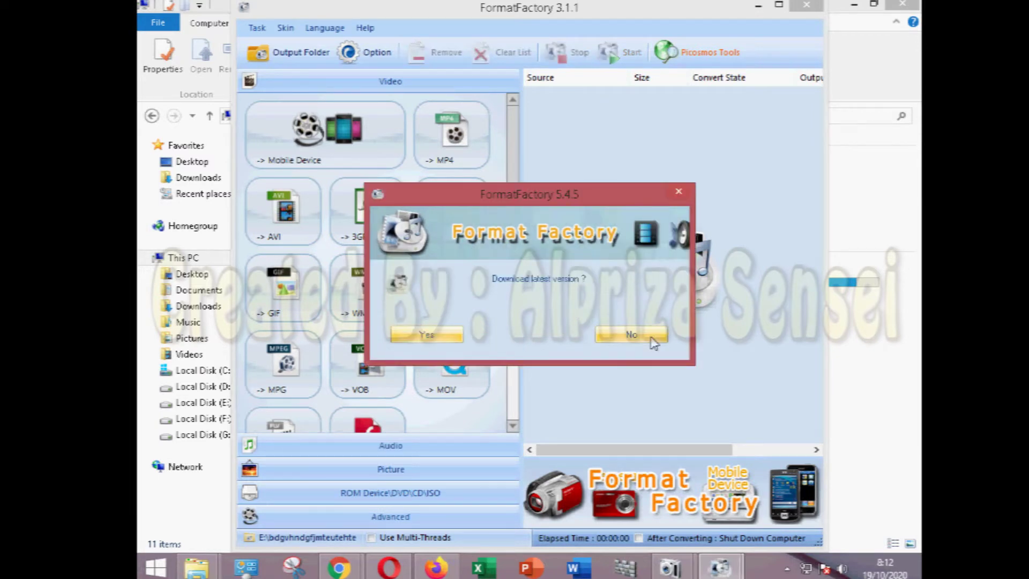
left_click(631, 335)
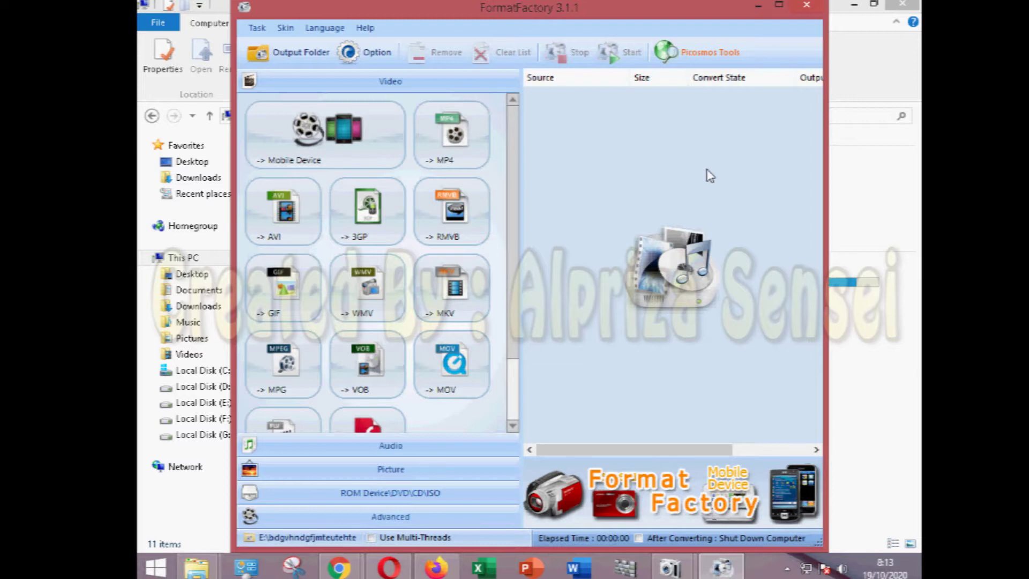
left_click(844, 568)
left_click(744, 210)
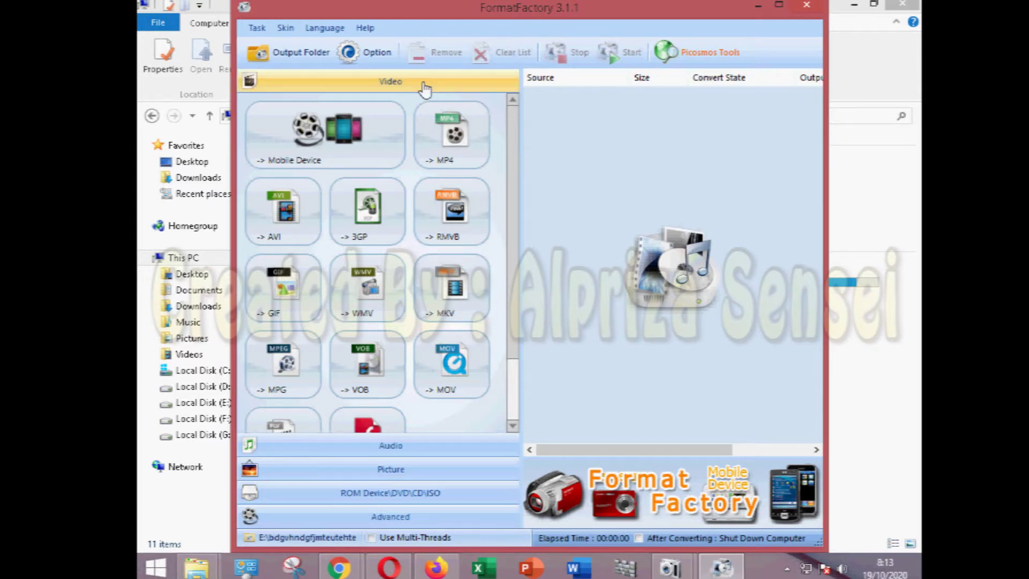
Review the conversion formats offered under the Audio, Picture, ROM Device\DVD\CD\ISO and Video categories.
left_click(427, 442)
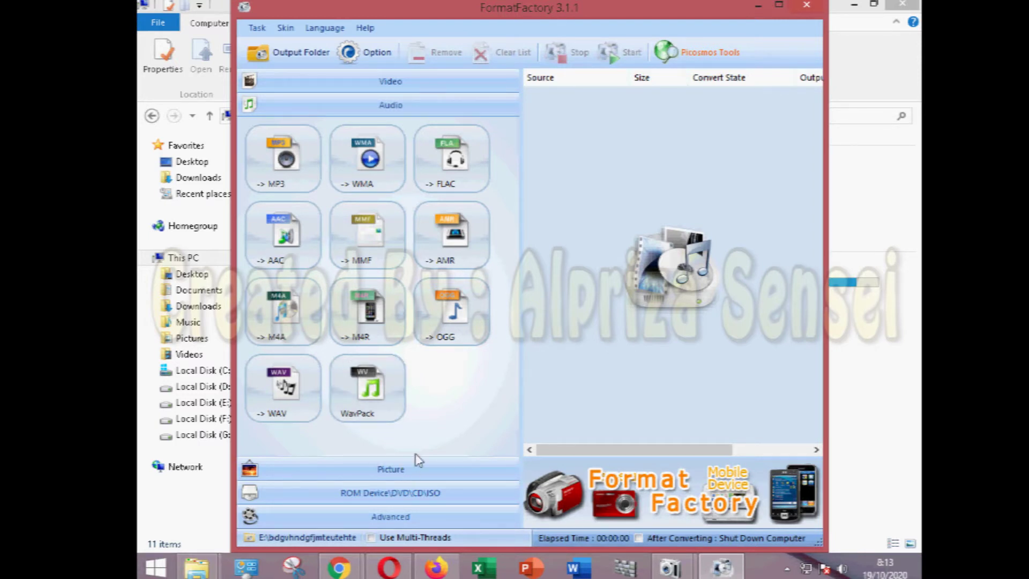
left_click(414, 474)
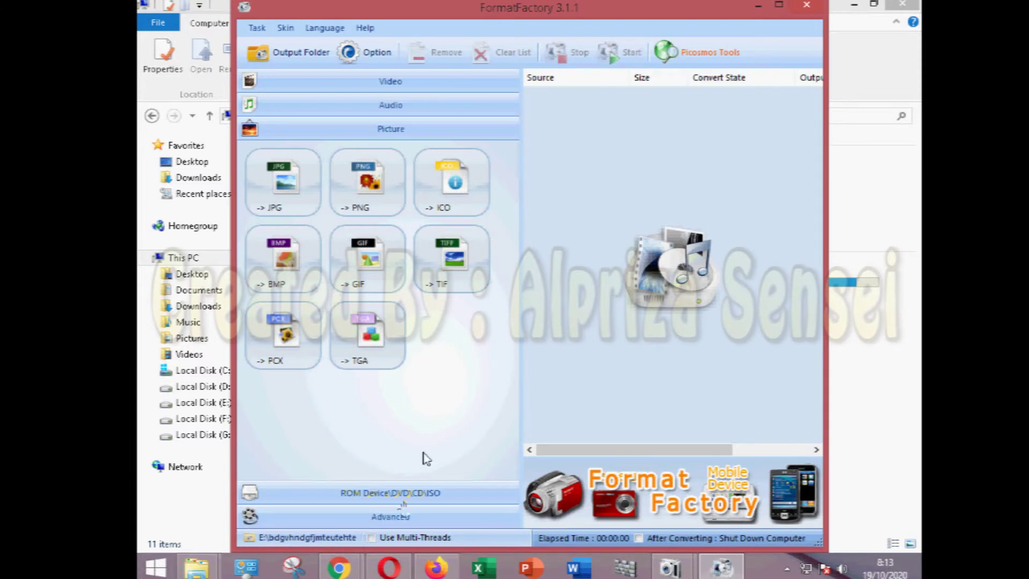
left_click(409, 503)
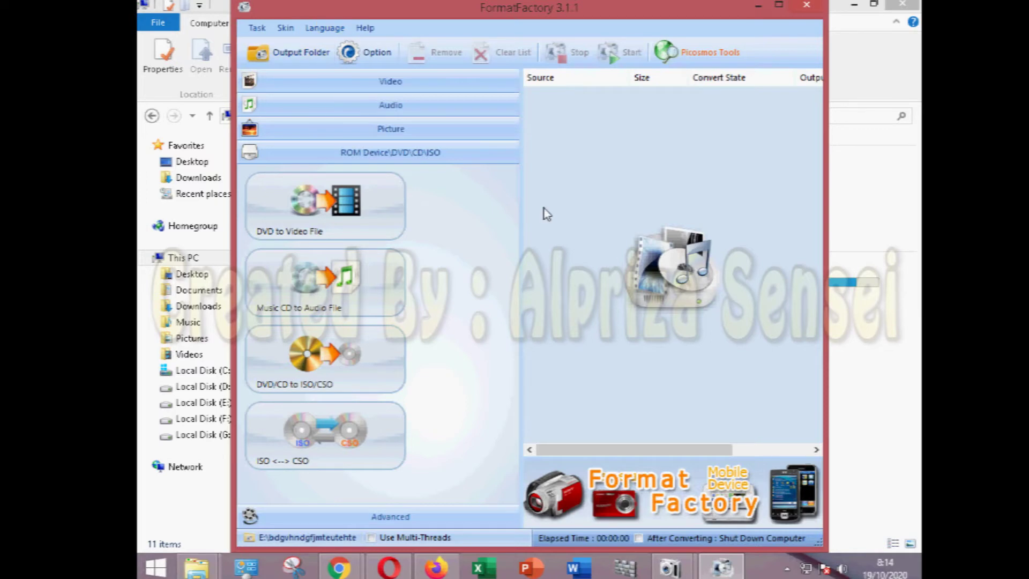
left_click(383, 81)
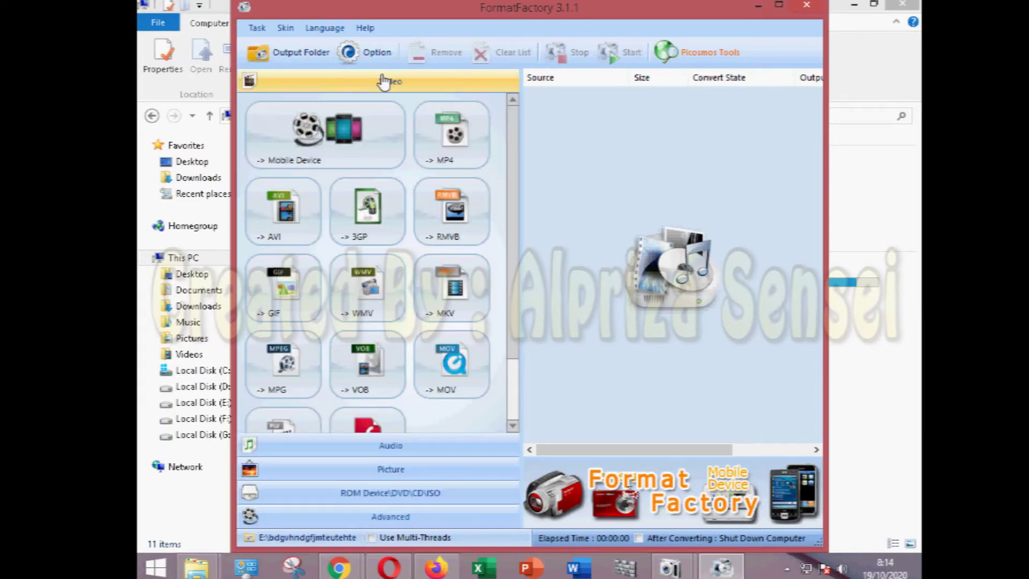
left_click(407, 446)
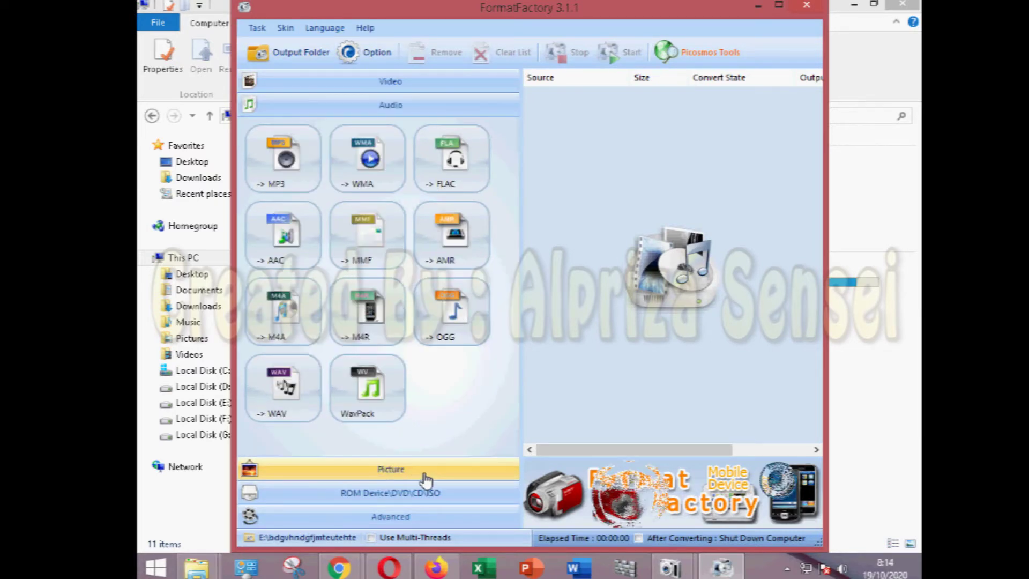
left_click(427, 479)
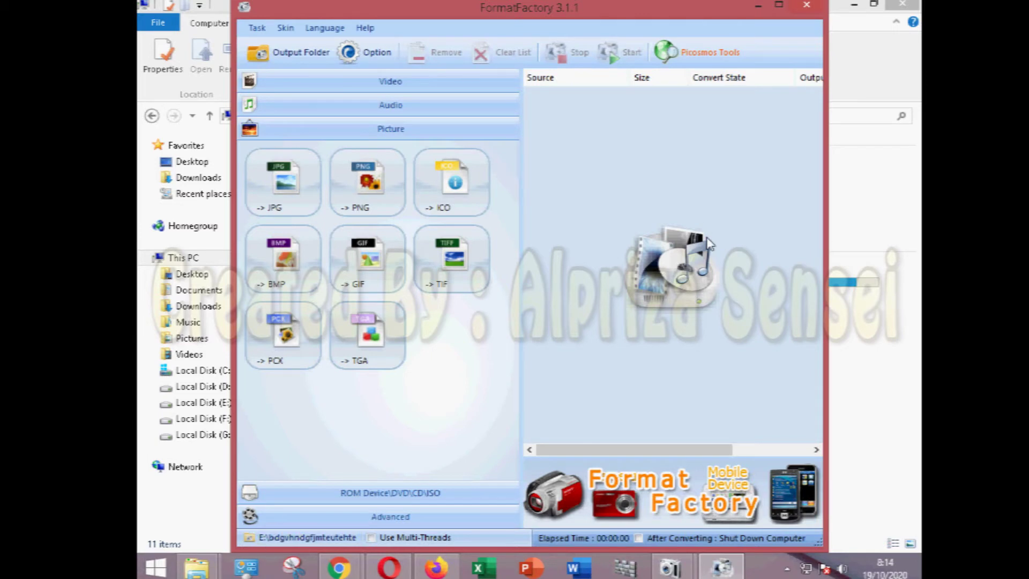
Switch to the This PC window in File Explorer and browse the Downloads folder for sample files.
left_click(209, 558)
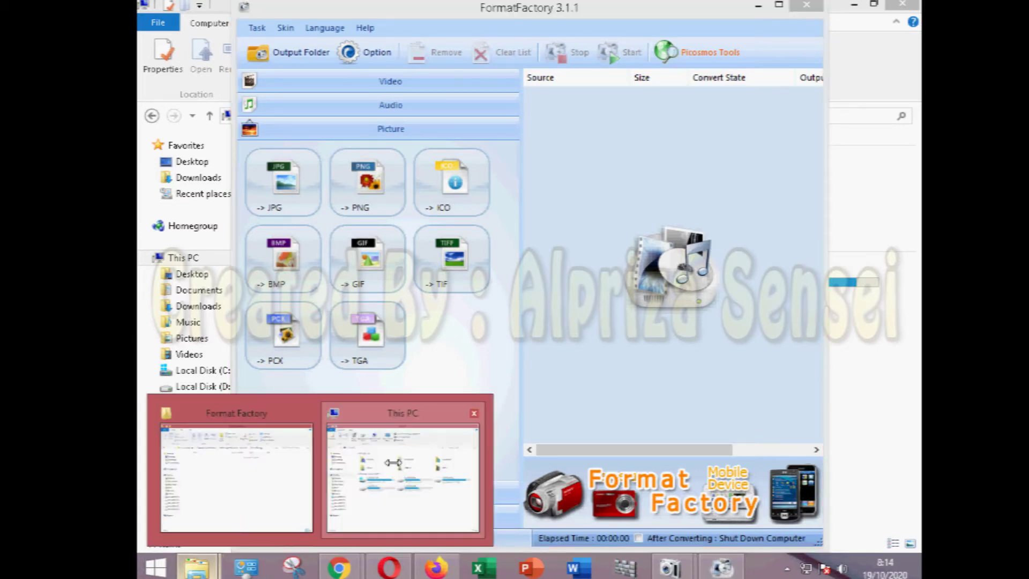
left_click(419, 423)
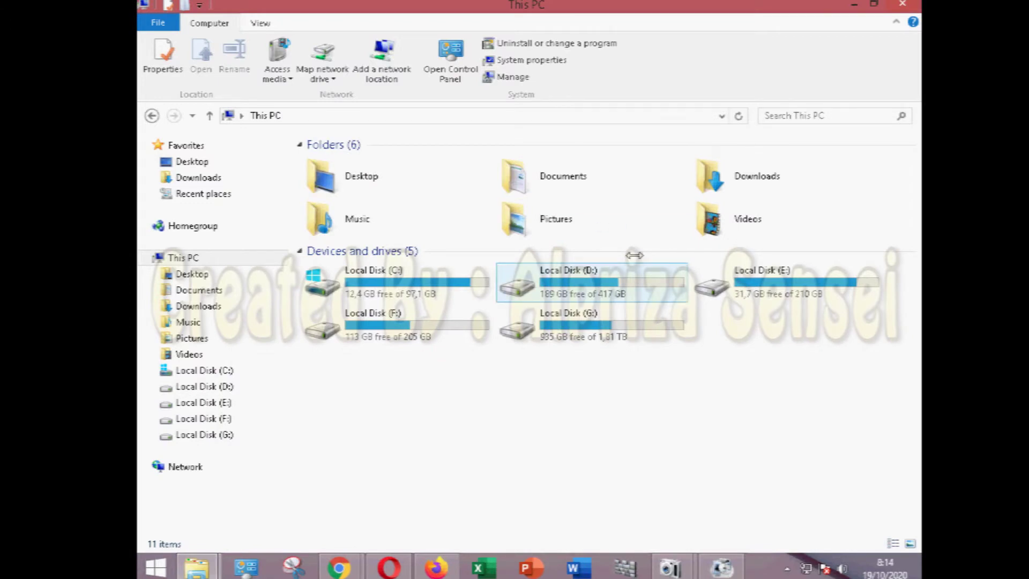
double_click(536, 177)
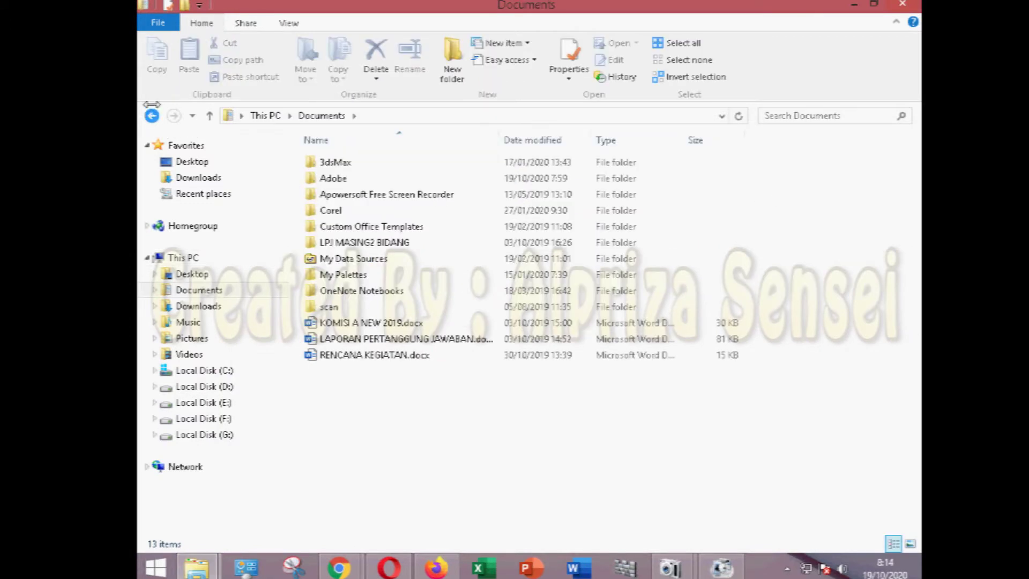
left_click(198, 306)
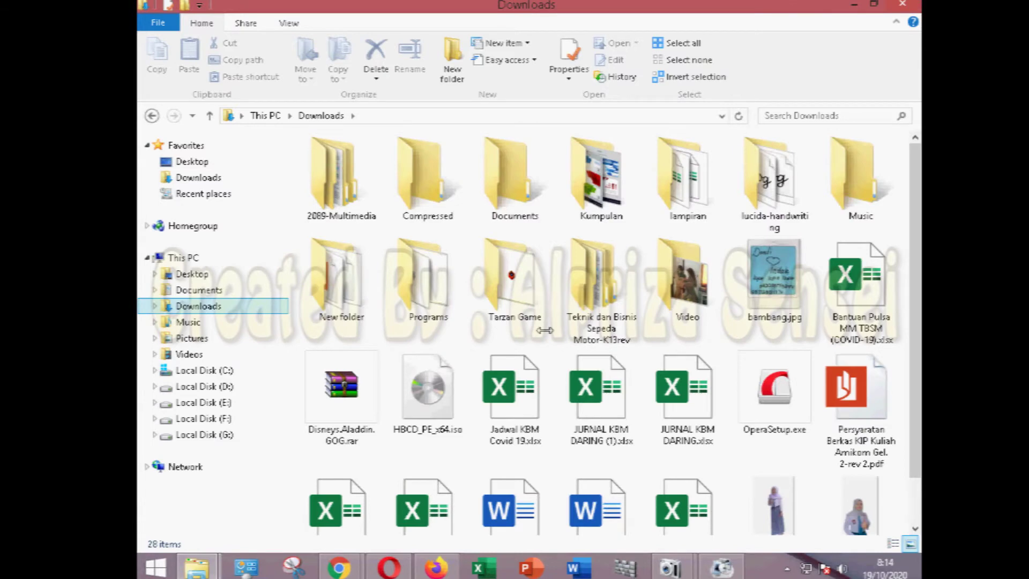
scroll(718, 482, "down", 1)
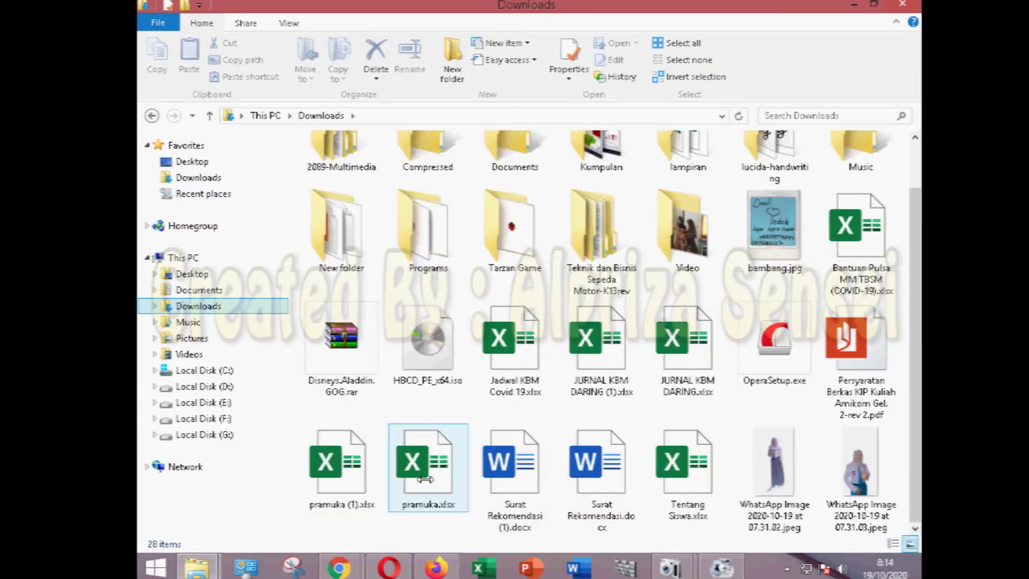
left_click(683, 229)
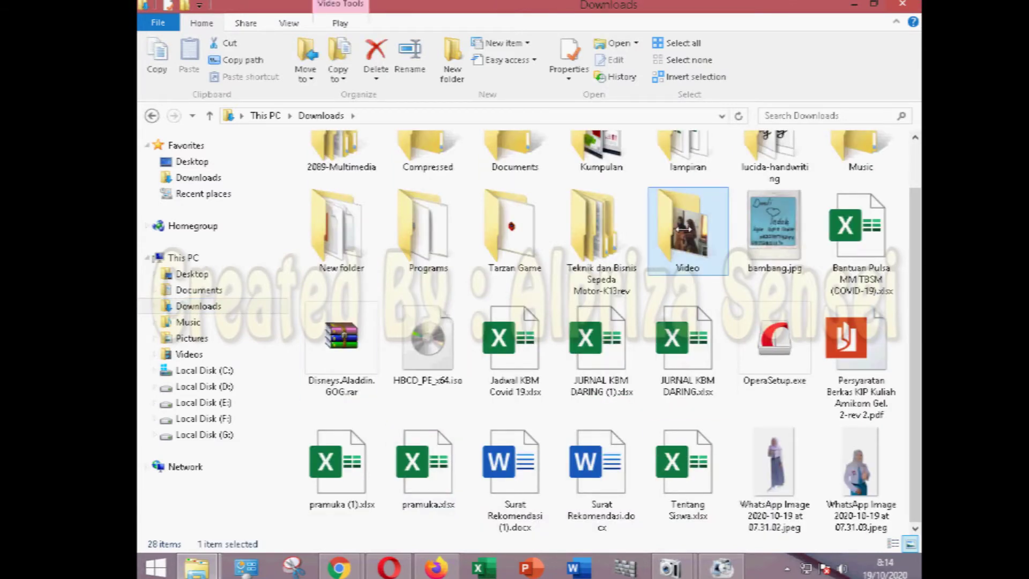
scroll(683, 229, "up", 1)
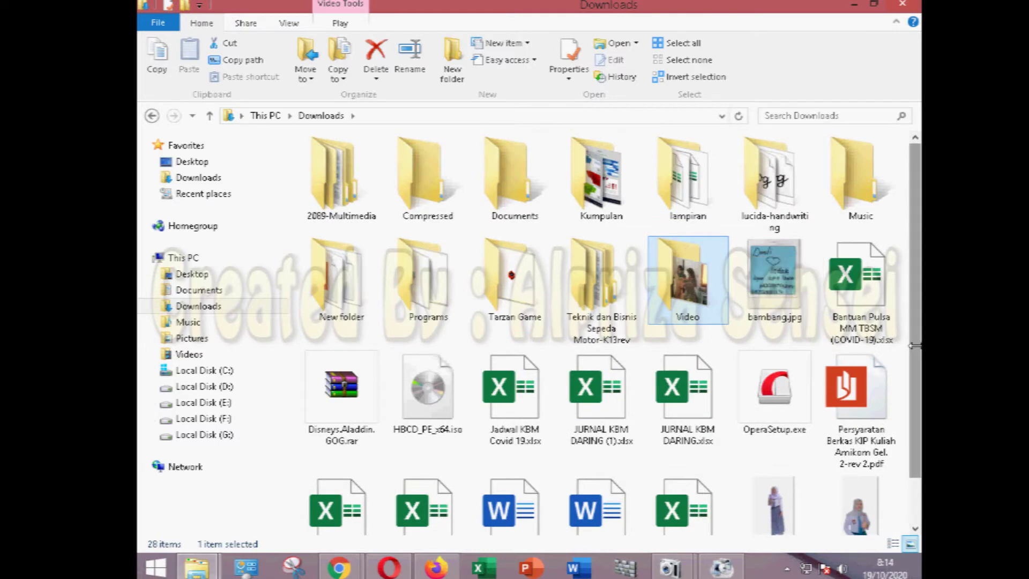
scroll(772, 280, "down", 1)
Preview the handwritten note picture and WhatsApp Image 2020-10-19 at 07.31.02.jpeg from Downloads, closing each one.
double_click(773, 279)
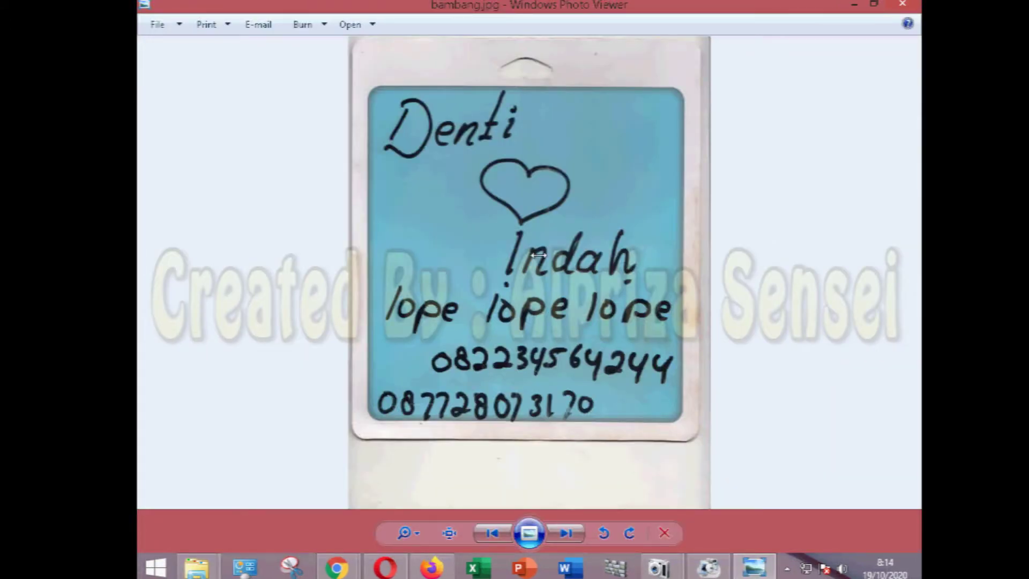
key("alt+F4")
double_click(781, 501)
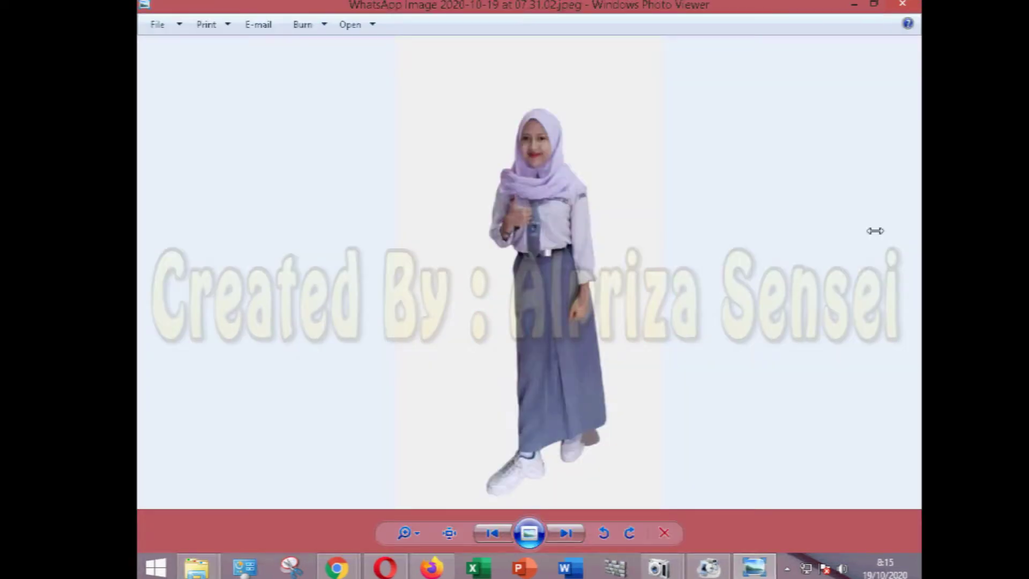
key("alt+F4")
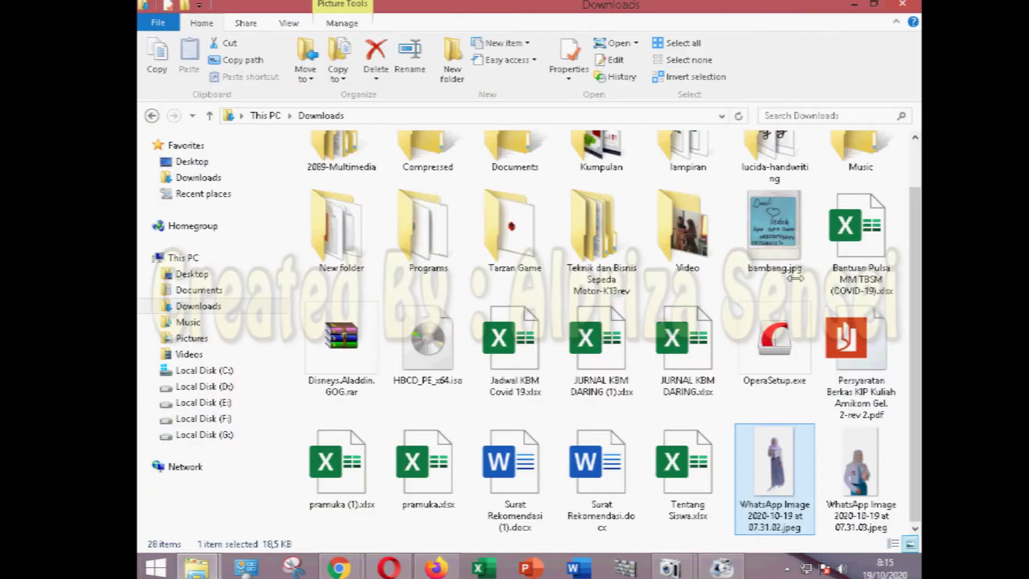
Copy WhatsApp Image 2020-10-19 at 07.31.03.jpeg into the Format Factory folder on Local Disk (G:) and display that folder as large thumbnails.
mouse_move(786, 273)
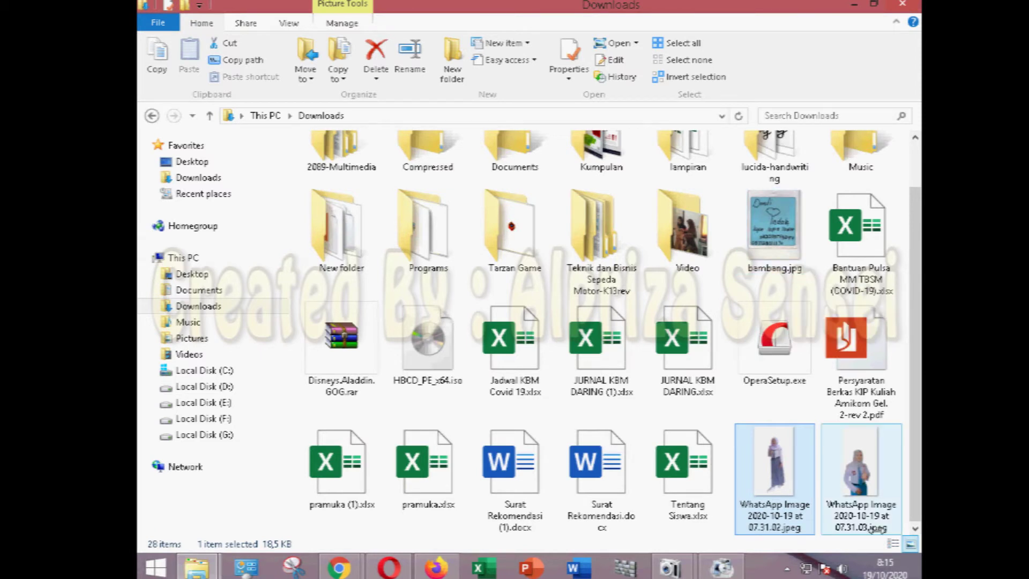
left_click(877, 490)
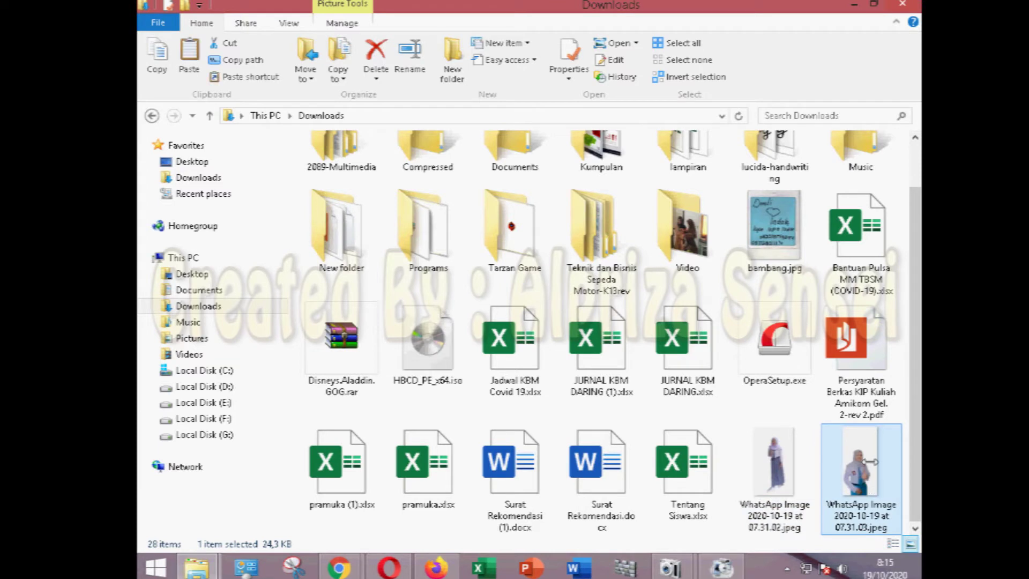
left_click(196, 567)
left_click(226, 511)
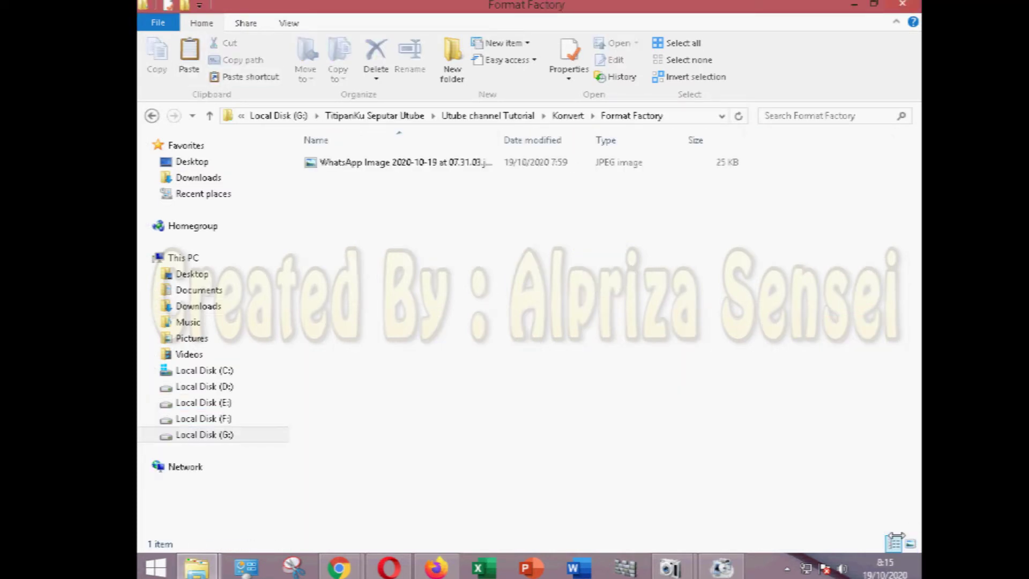
left_click(911, 543)
Return to the Downloads window and open the Musik folder on Local Disk (E:).
mouse_move(196, 567)
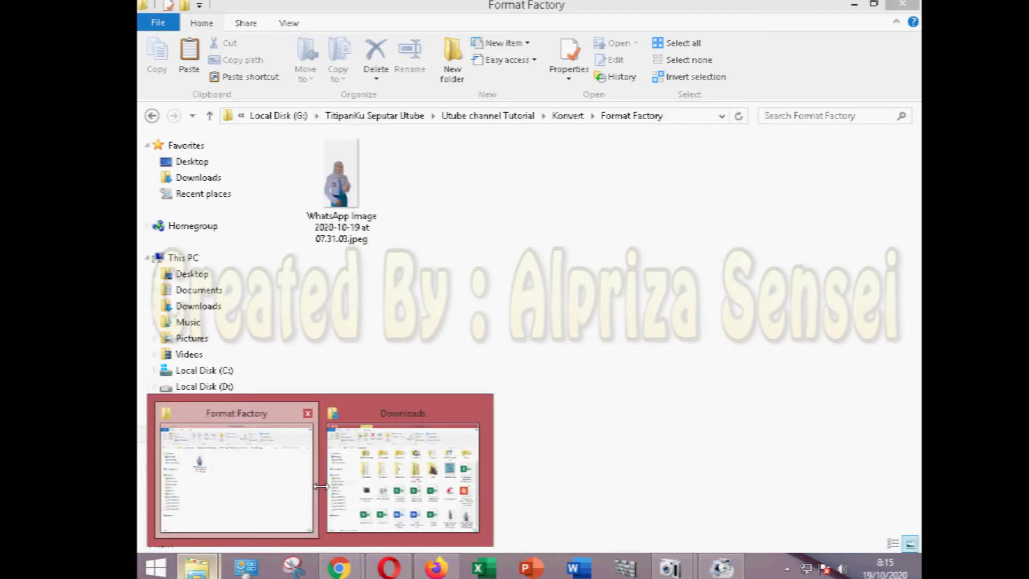
left_click(413, 472)
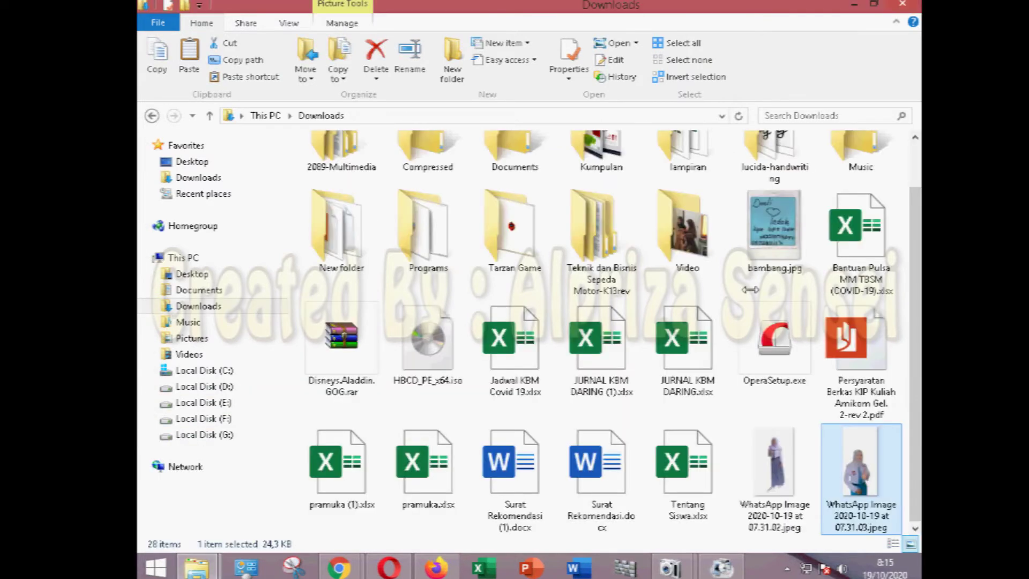
left_click(227, 387)
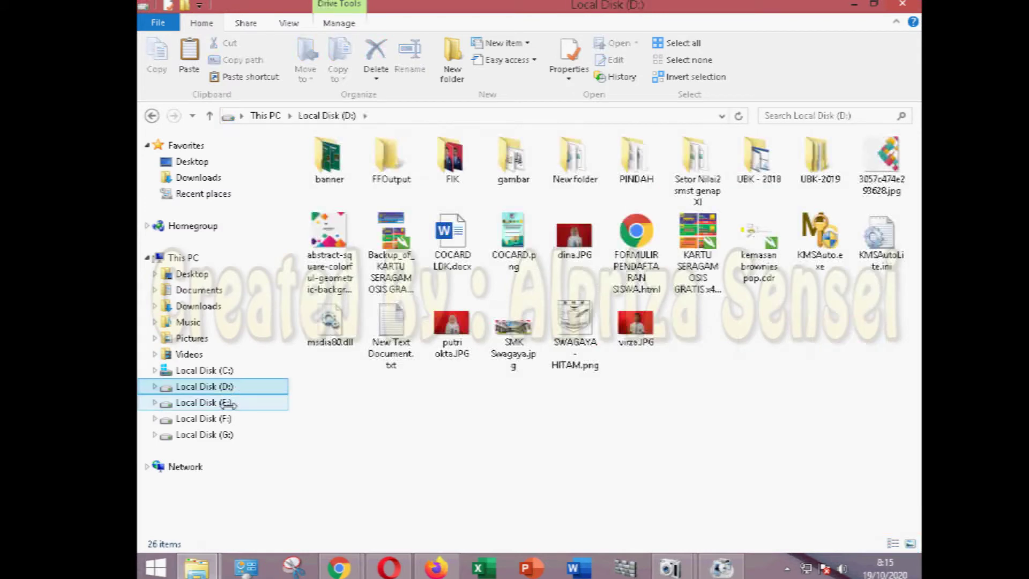
left_click(229, 403)
double_click(688, 282)
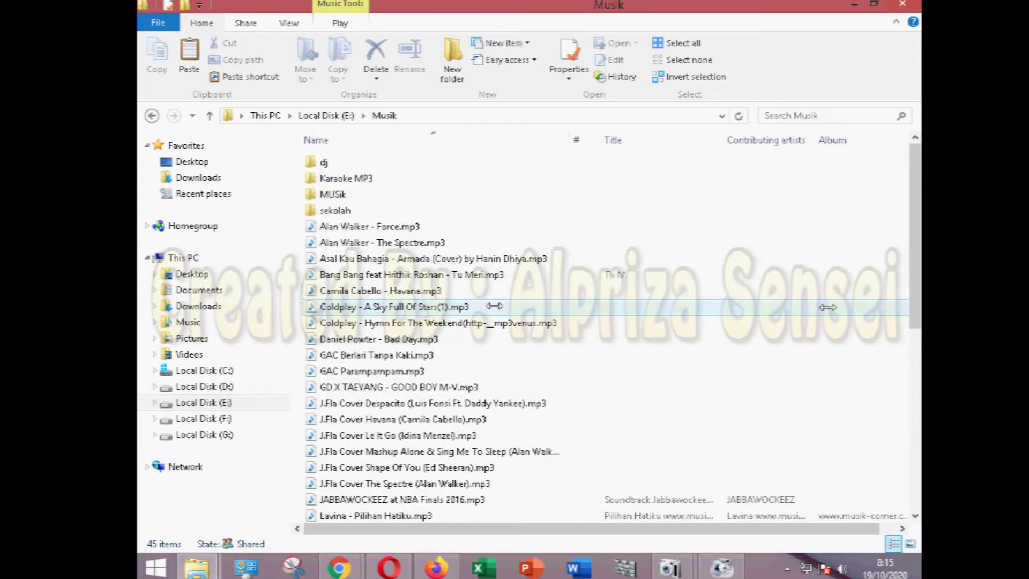
Play "Asal Kau Bahagia - Armada (Cover) by Hanin Dhiya.mp3" briefly to check it and close the player.
left_click(436, 227)
left_click(389, 226)
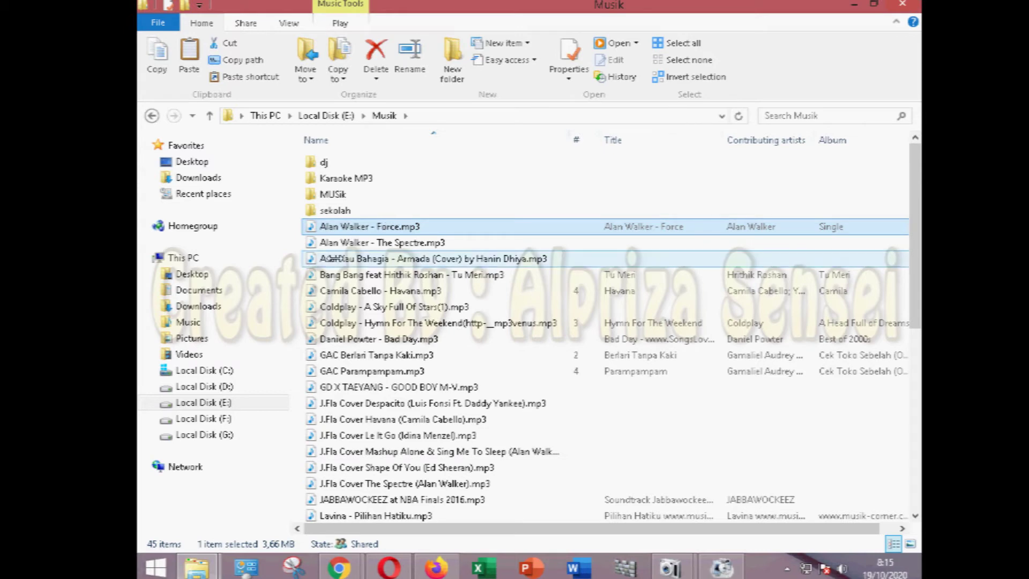
double_click(333, 258)
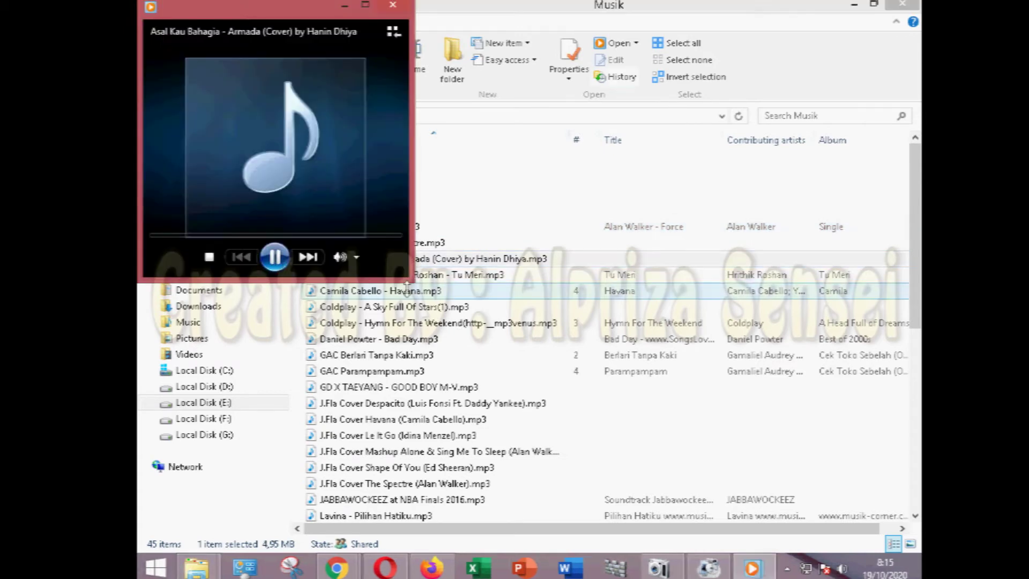
left_click(393, 6)
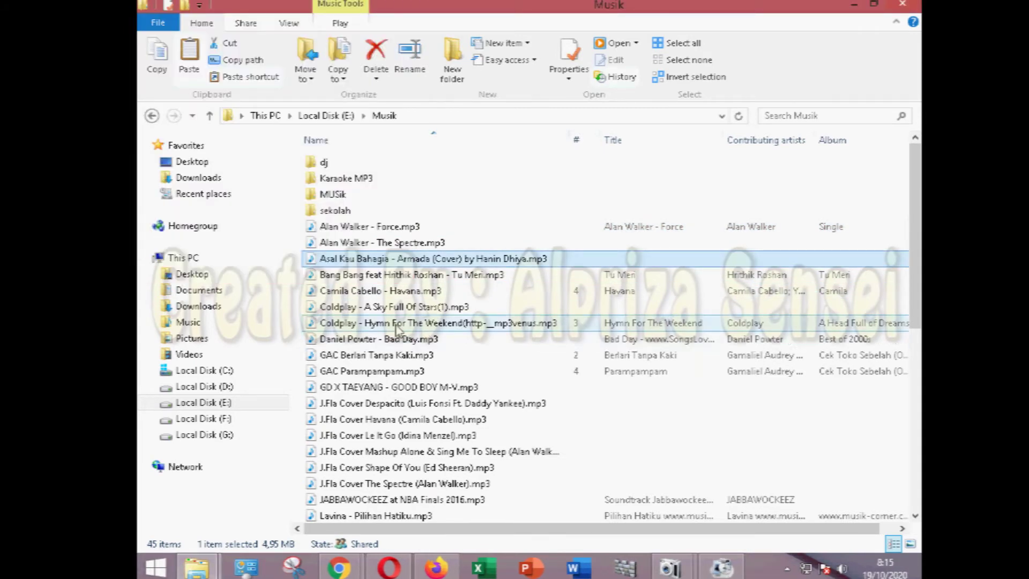
Copy the selected Asal Kau Bahagia MP3 from Musik into the Format Factory folder on Local Disk (G:).
left_click(206, 574)
left_click(206, 574)
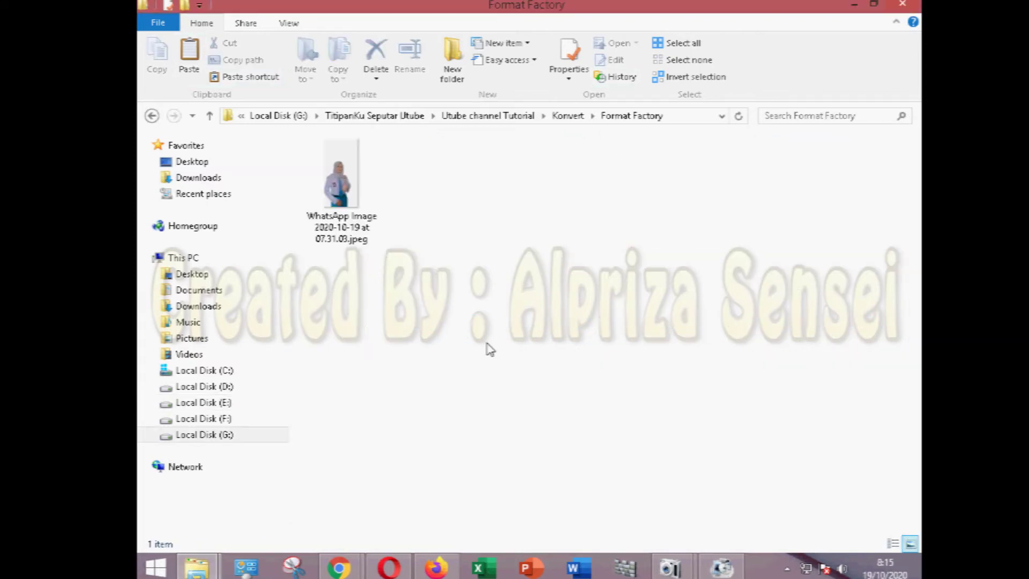
key("ctrl+v")
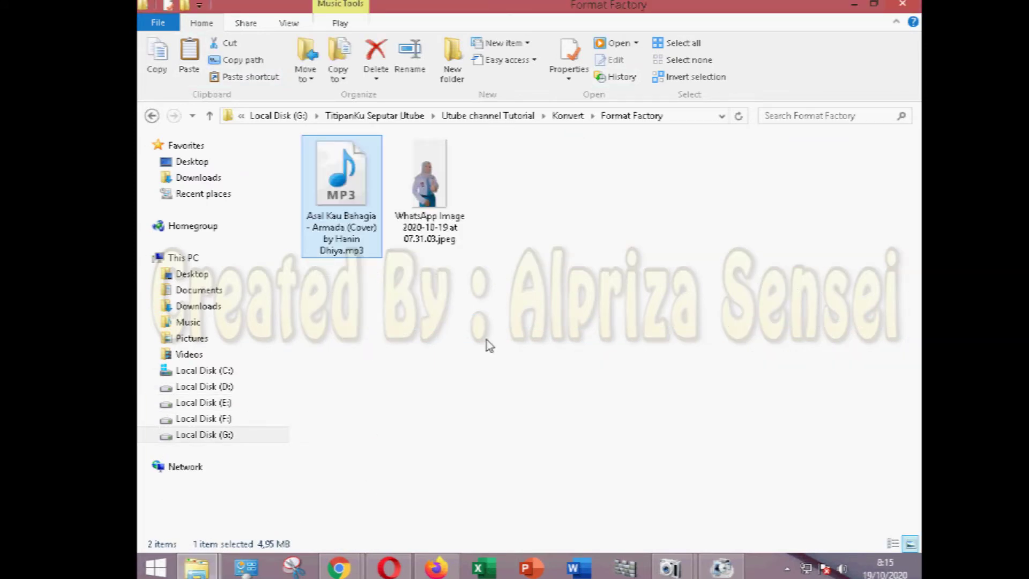
Open the Video folder inside Downloads and briefly play vid20200226104353.avi to check it, closing the player when done.
left_click(196, 567)
left_click(403, 477)
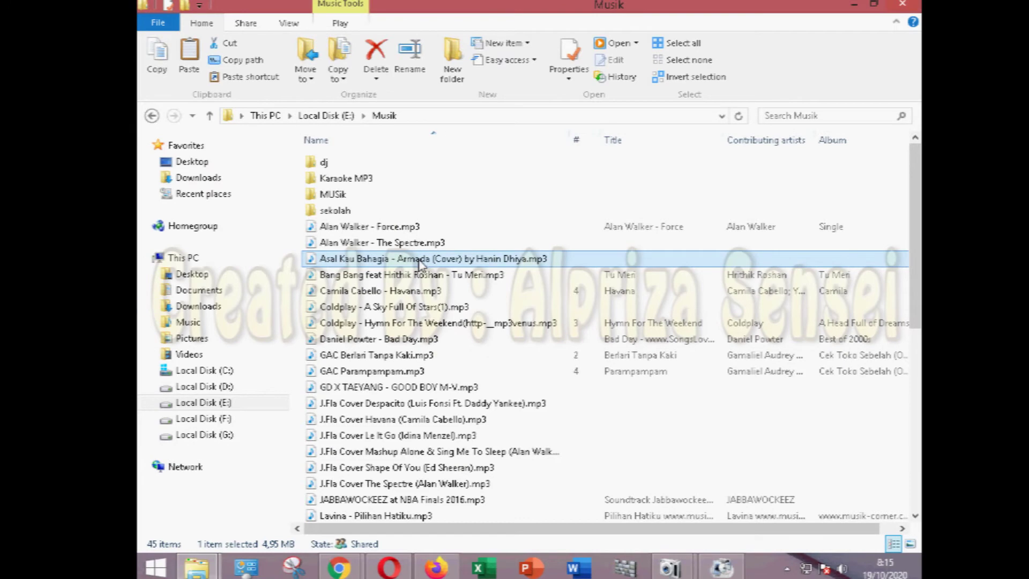
left_click(198, 306)
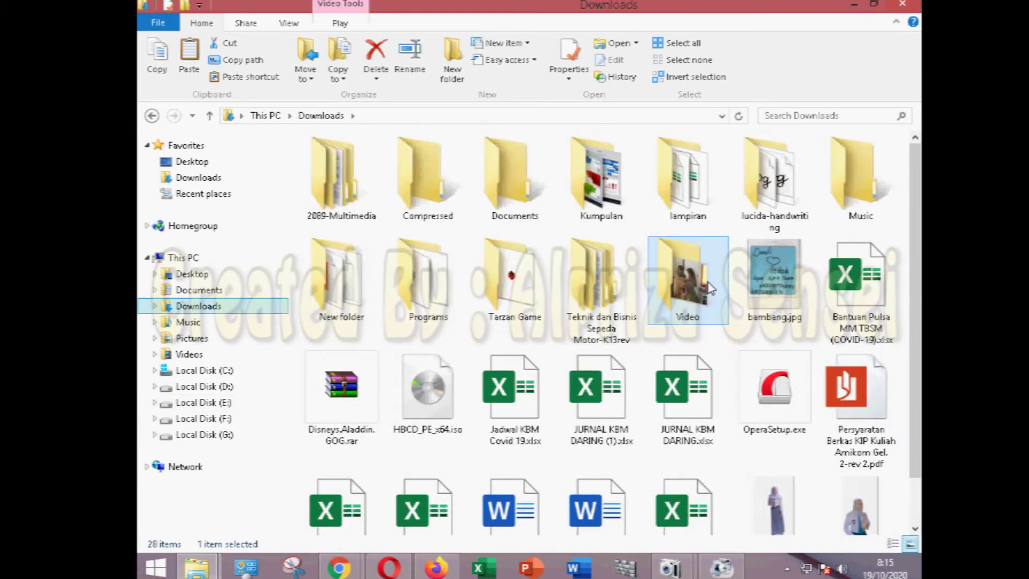
double_click(710, 288)
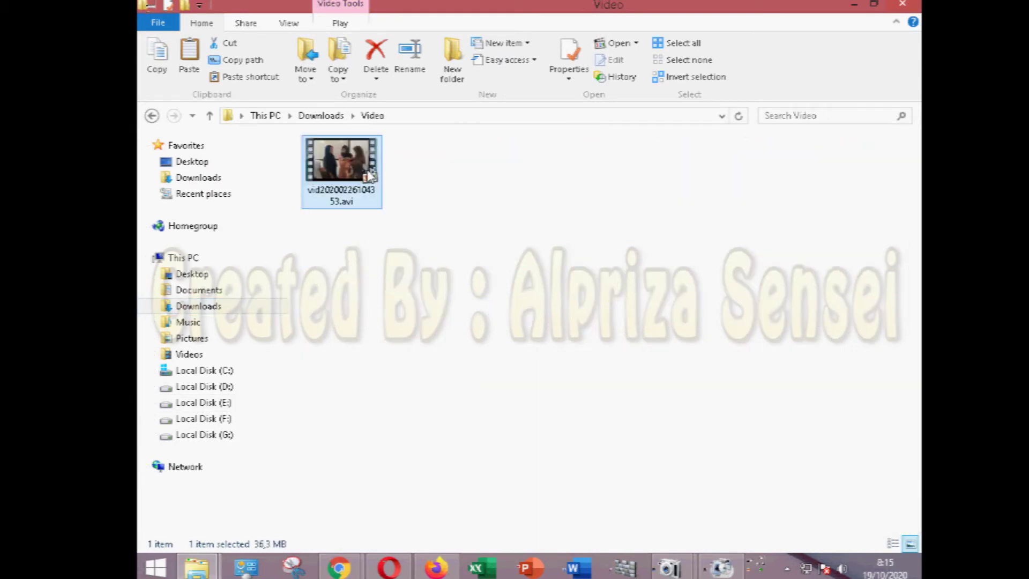
double_click(369, 175)
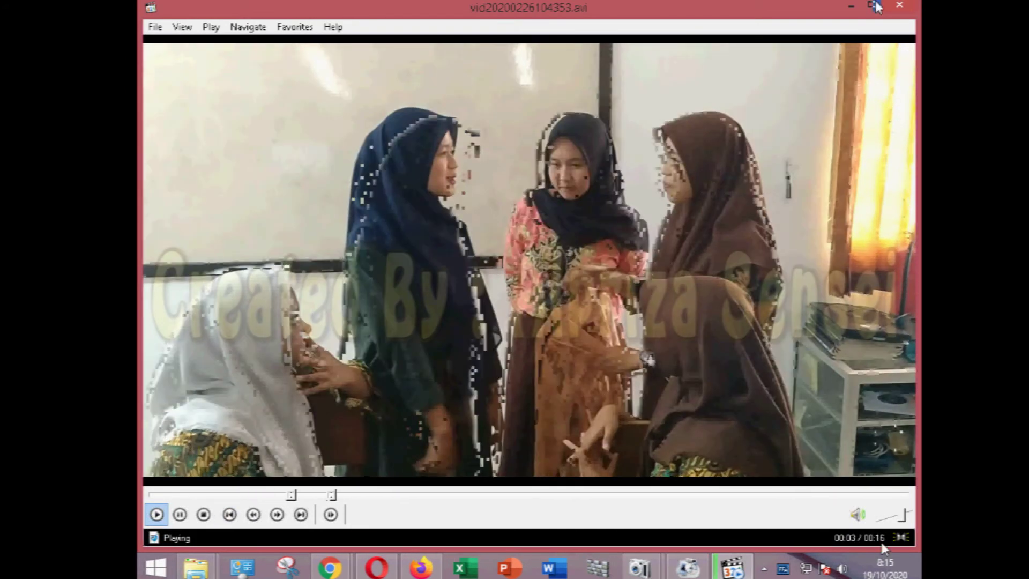
left_click(899, 8)
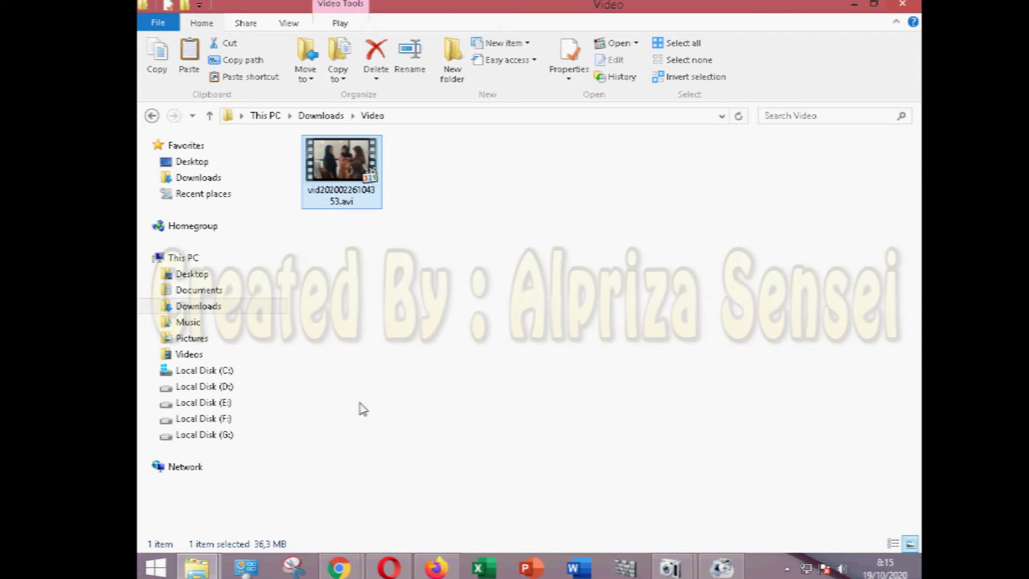
Copy vid20200226104353.avi from the Video folder into the Format Factory folder on Local Disk (G:).
left_click(196, 567)
left_click(303, 488)
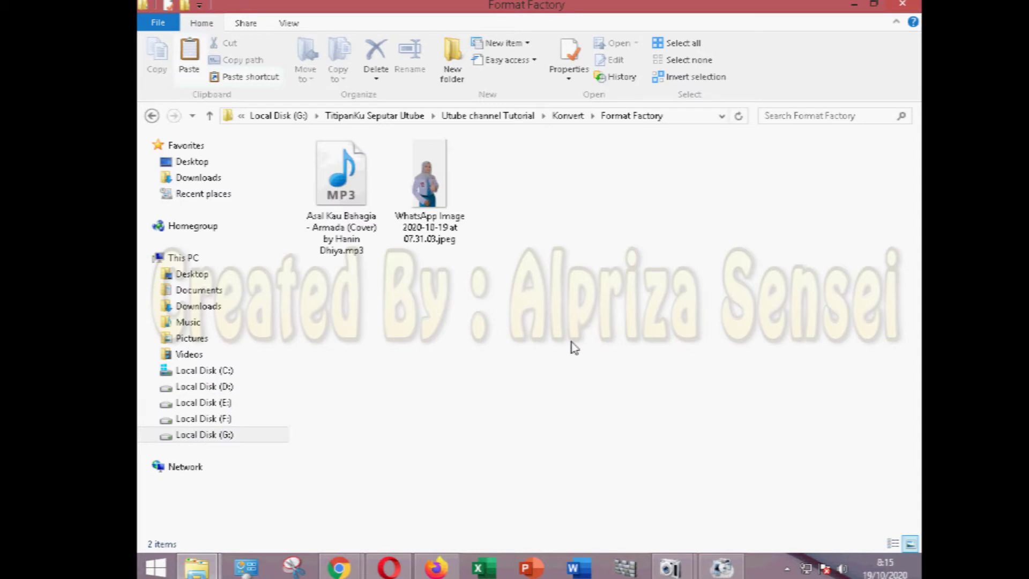
key("ctrl+v")
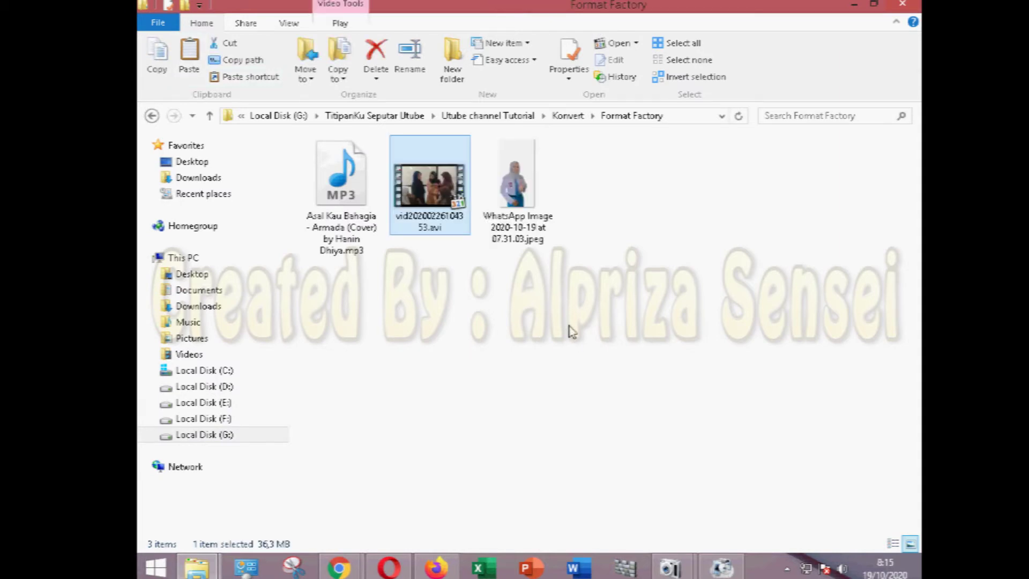
left_click(571, 330)
mouse_move(471, 204)
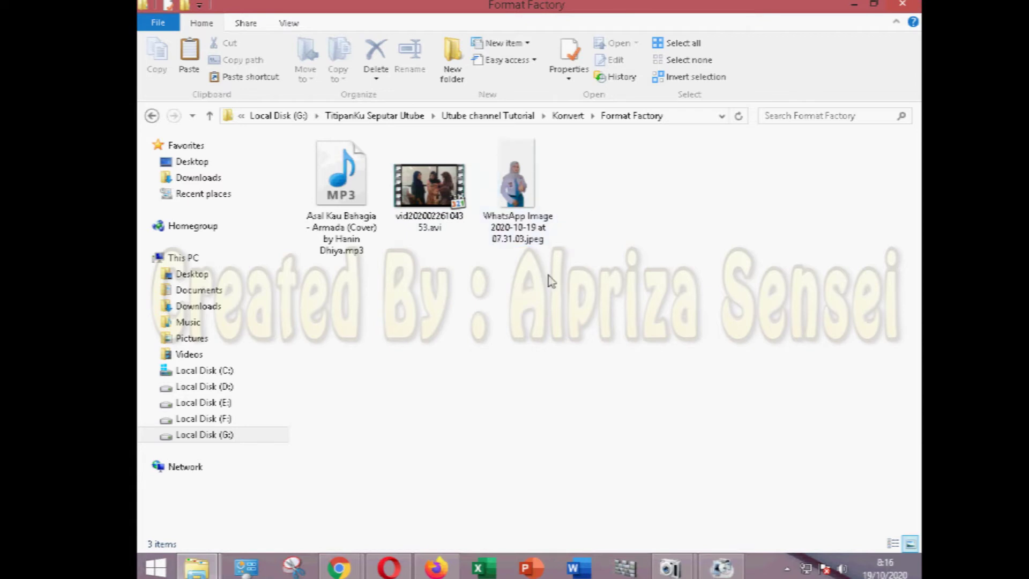
Switch to FormatFactory, show its Video conversion formats, and move its window aside briefly to point out the source AVI in the folder.
left_click(452, 236)
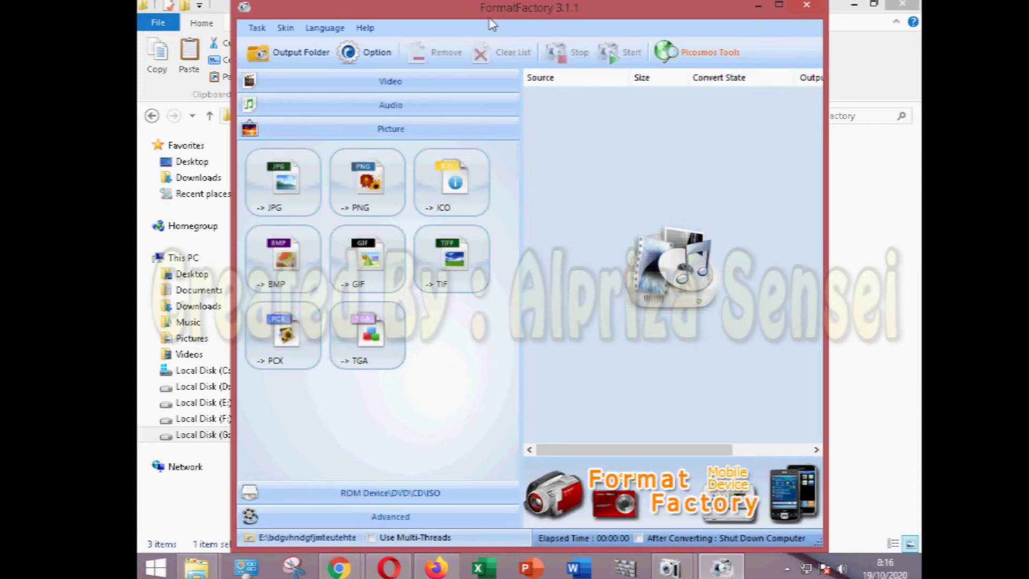
left_click(413, 90)
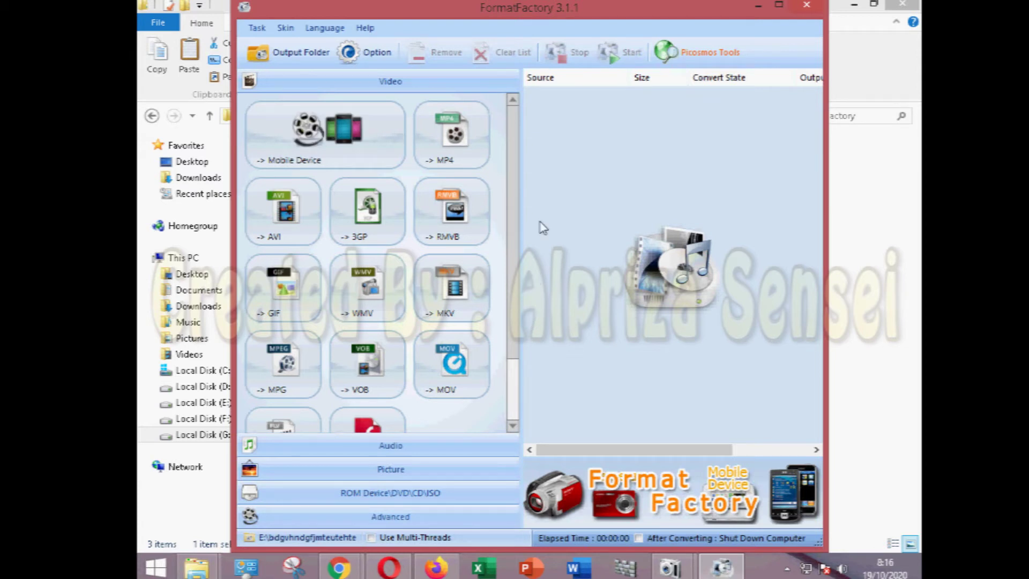
left_click_drag(457, 15, 808, 48)
left_click(445, 219)
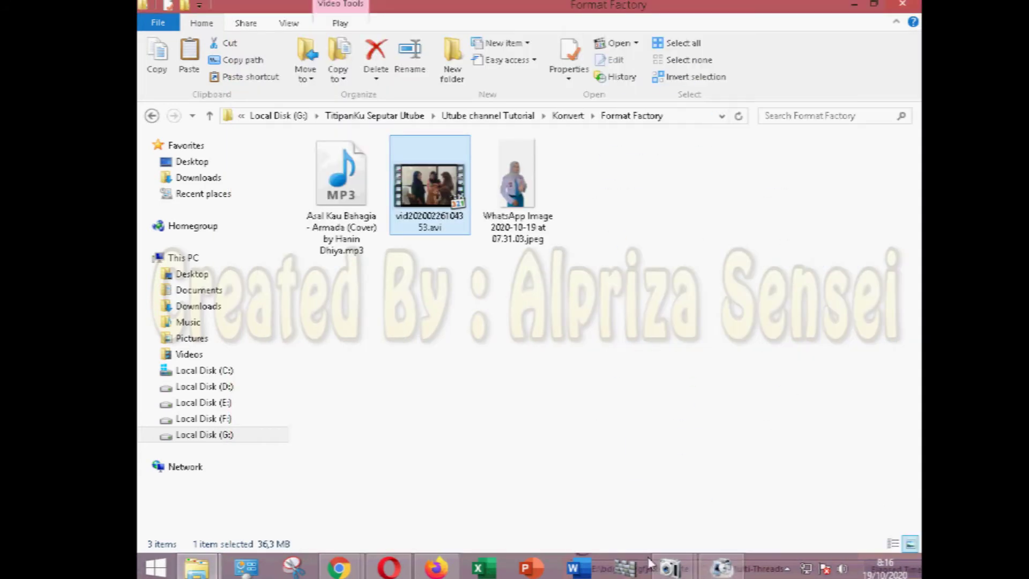
left_click(765, 47)
left_click_drag(765, 47, 360, 28)
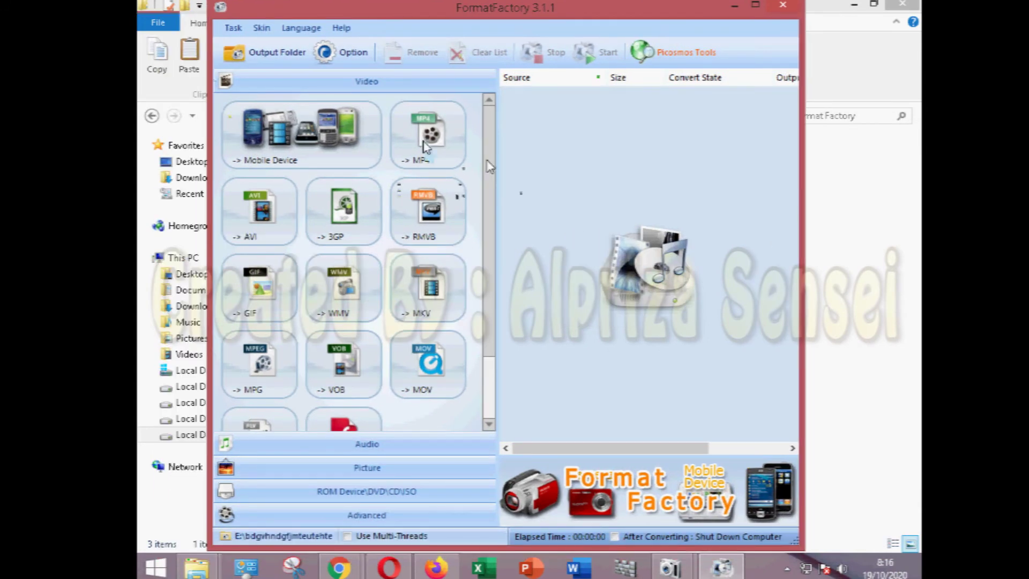
Switch to File Explorer and create a subfolder named Hasil in the Format Factory folder.
key("alt+Tab")
key("ctrl+shift+n")
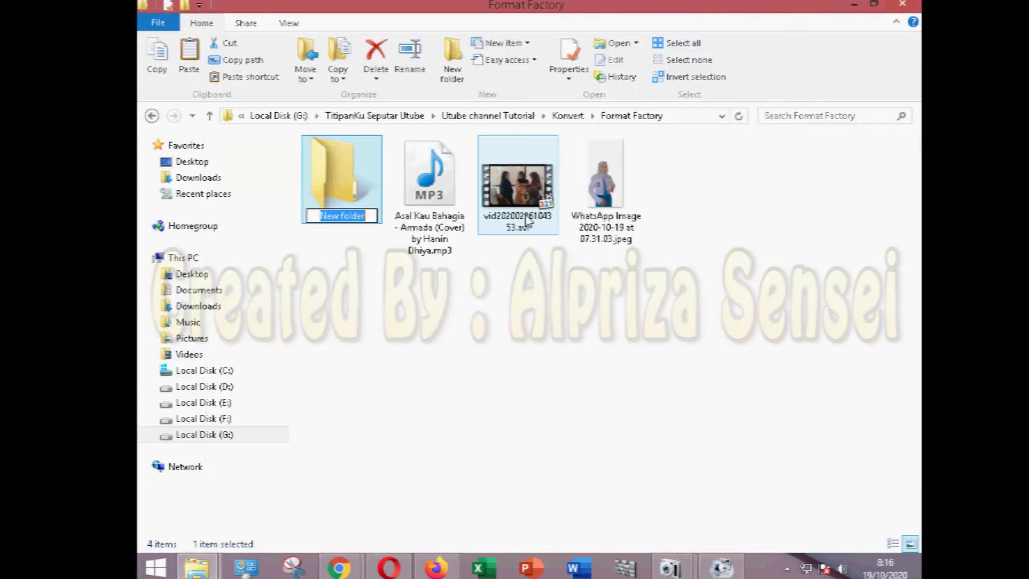
type("Hasil")
left_click(572, 286)
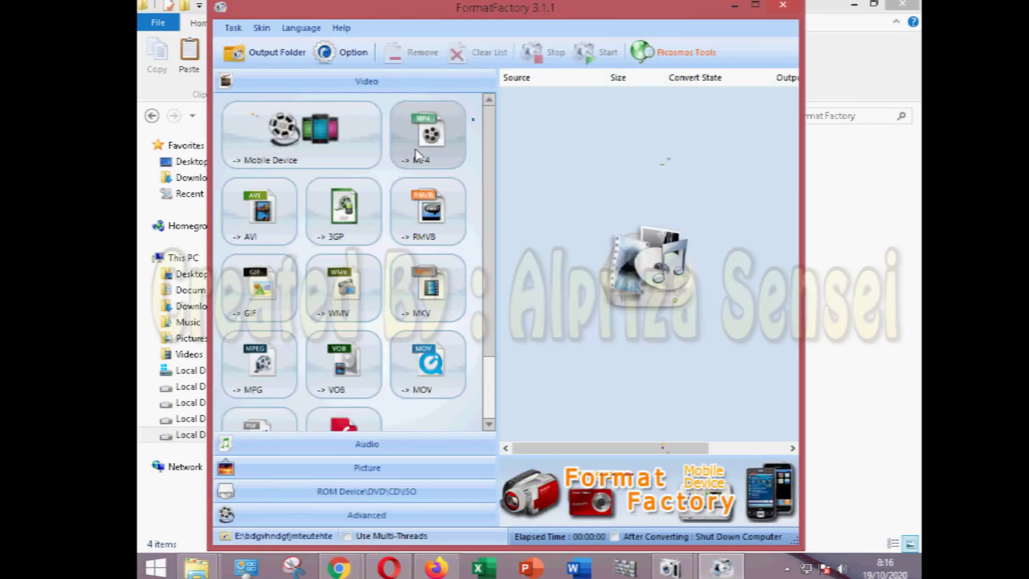
Set up a video conversion to MP4 in FormatFactory and open the folder browser for changing its output folder.
left_click(419, 156)
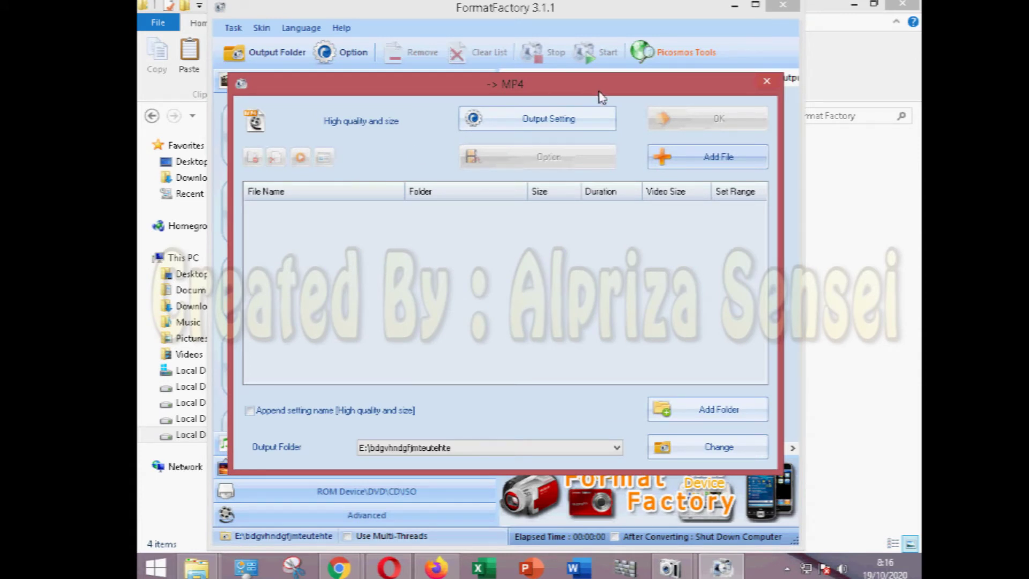
left_click_drag(556, 96, 565, 71)
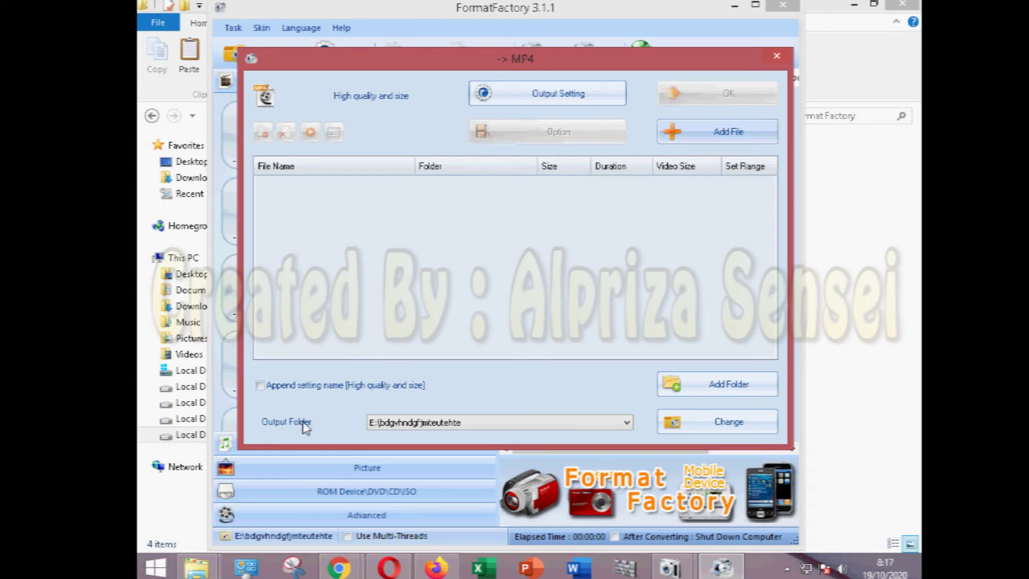
left_click(722, 433)
left_click(464, 282)
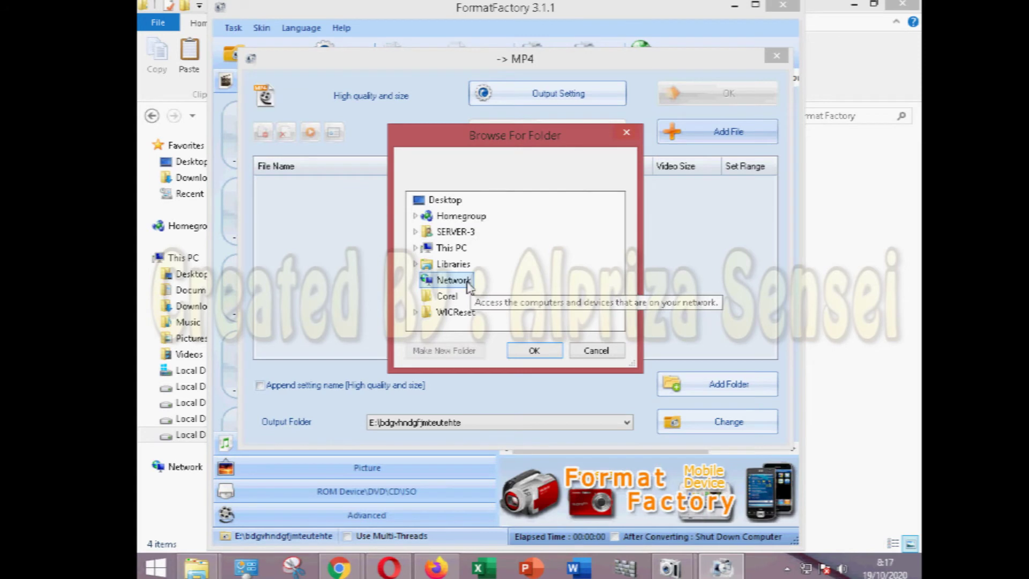
double_click(432, 283)
scroll(482, 305, "up", 3)
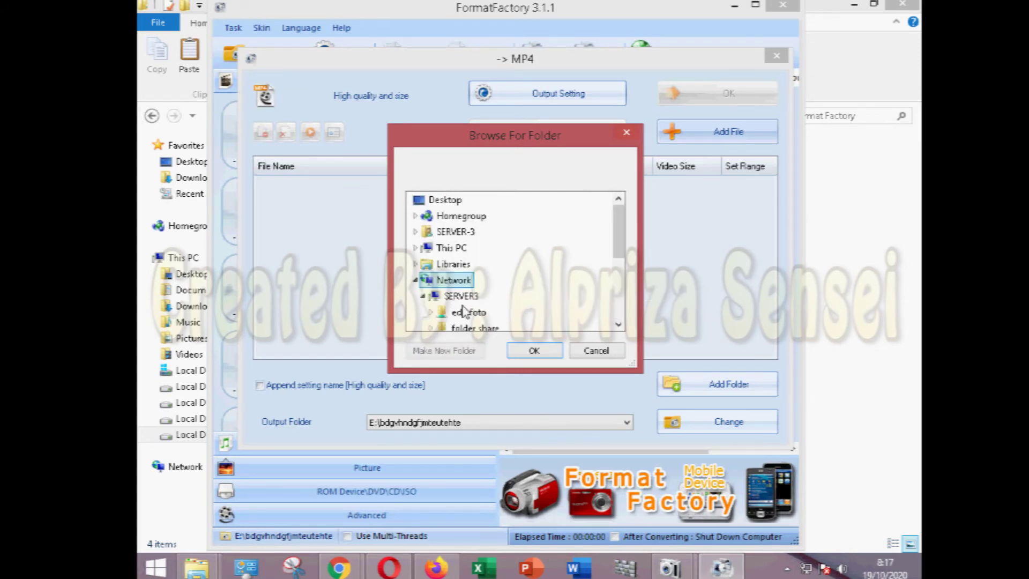
Set the output folder to Hasil under G:\TitipanKu Seputar Utube\Utube channel Tutorial\Konvert\Format Factory.
double_click(451, 247)
scroll(479, 322, "down", 3)
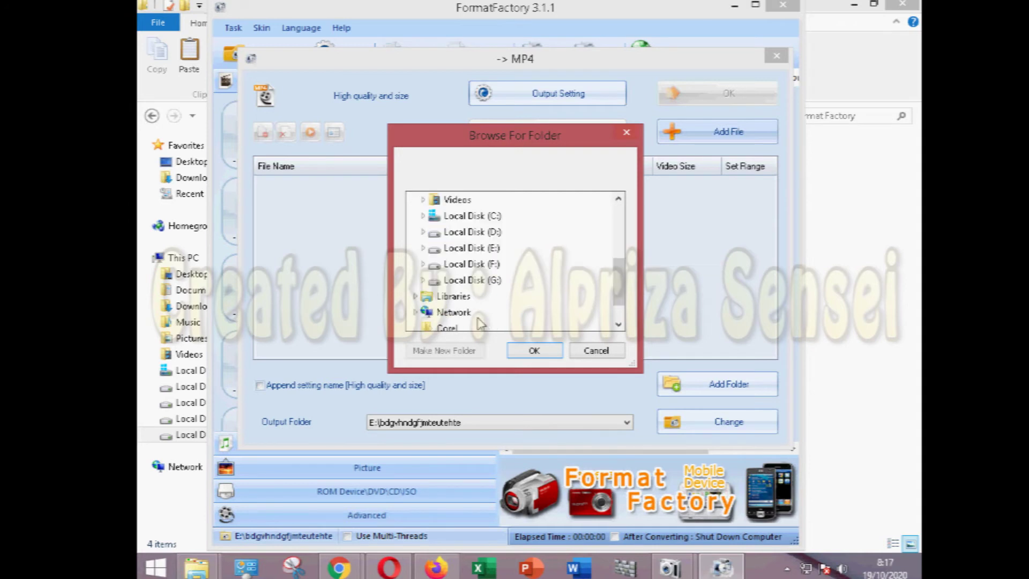
double_click(472, 280)
scroll(507, 274, "down", 2)
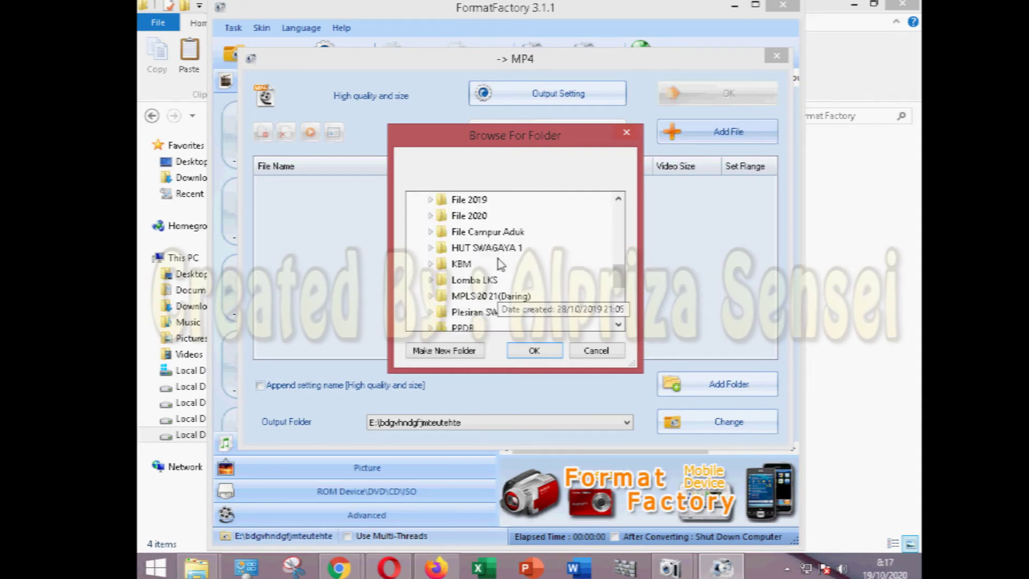
scroll(498, 263, "down", 1)
double_click(512, 313)
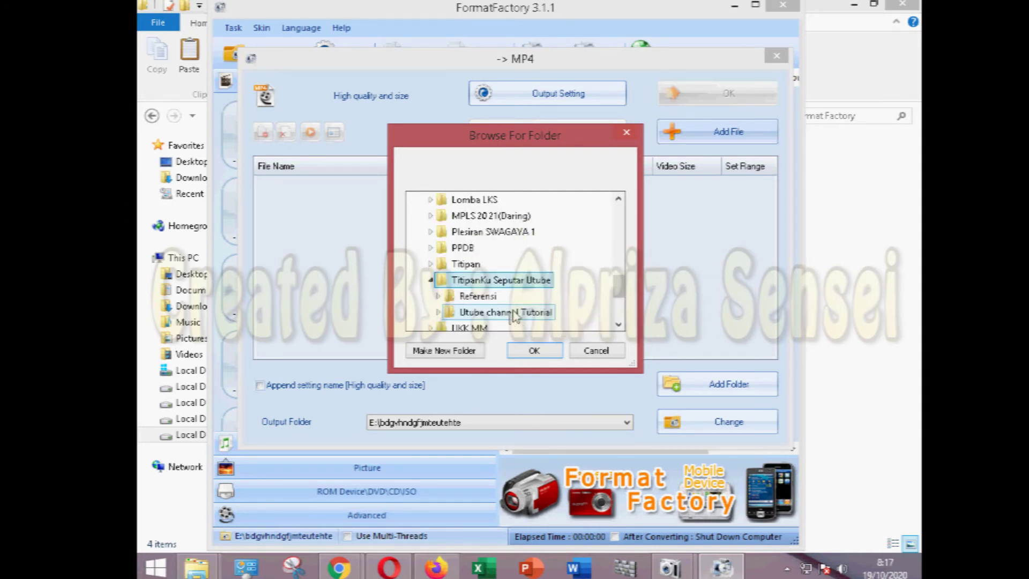
scroll(512, 317, "down", 1)
double_click(512, 268)
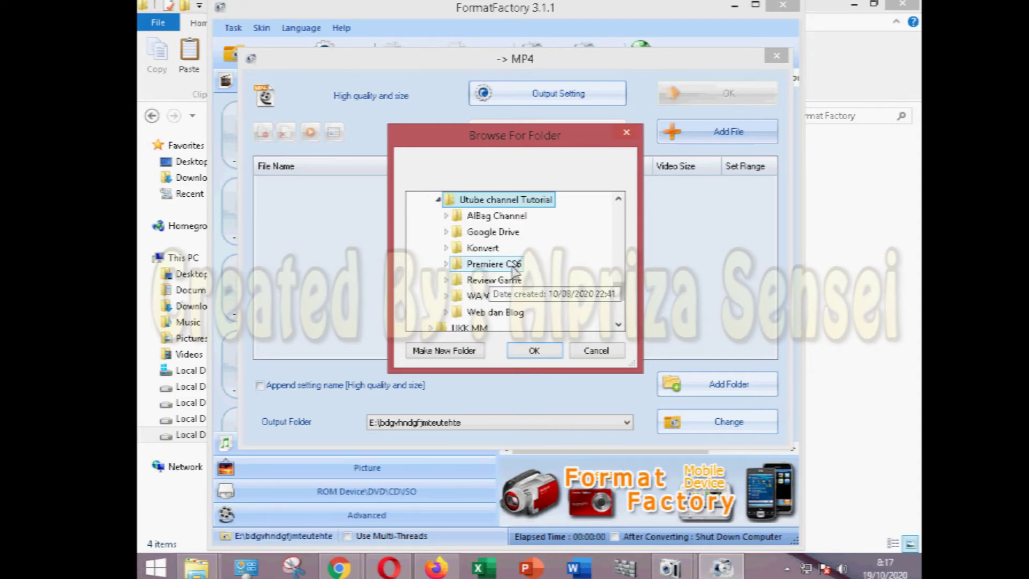
double_click(482, 248)
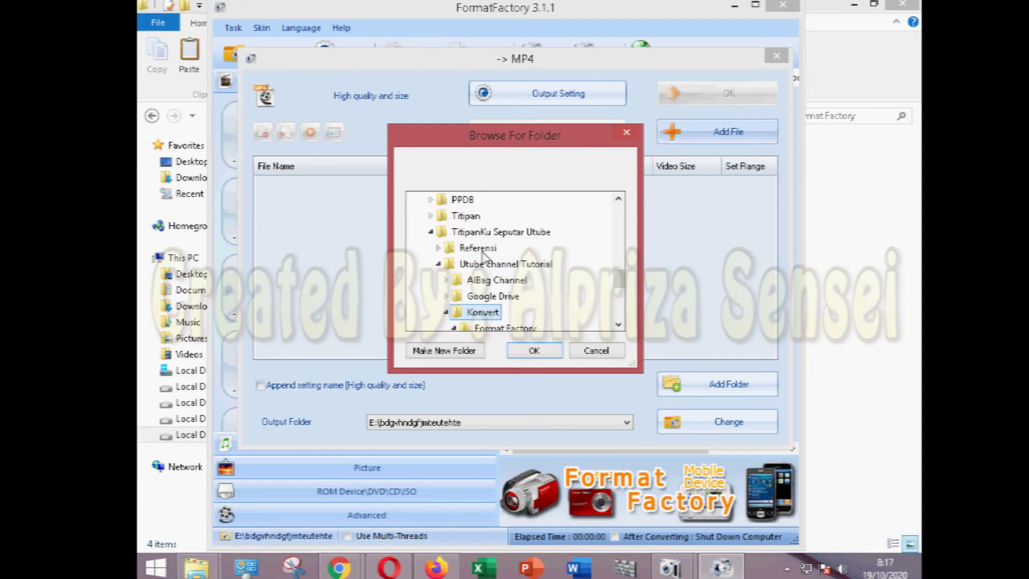
scroll(509, 311, "down", 1)
key("Down")
key("Down")
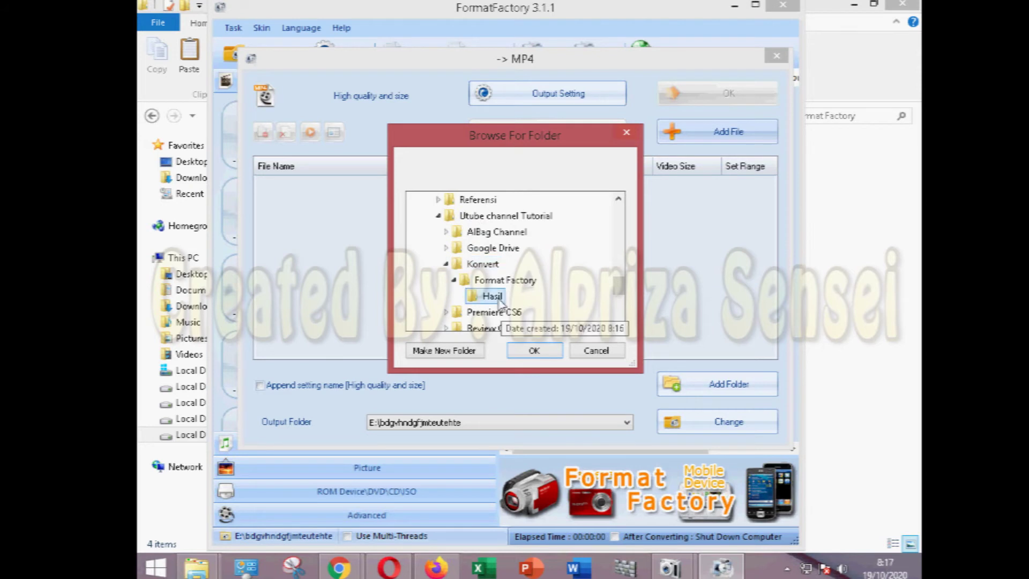
left_click(534, 351)
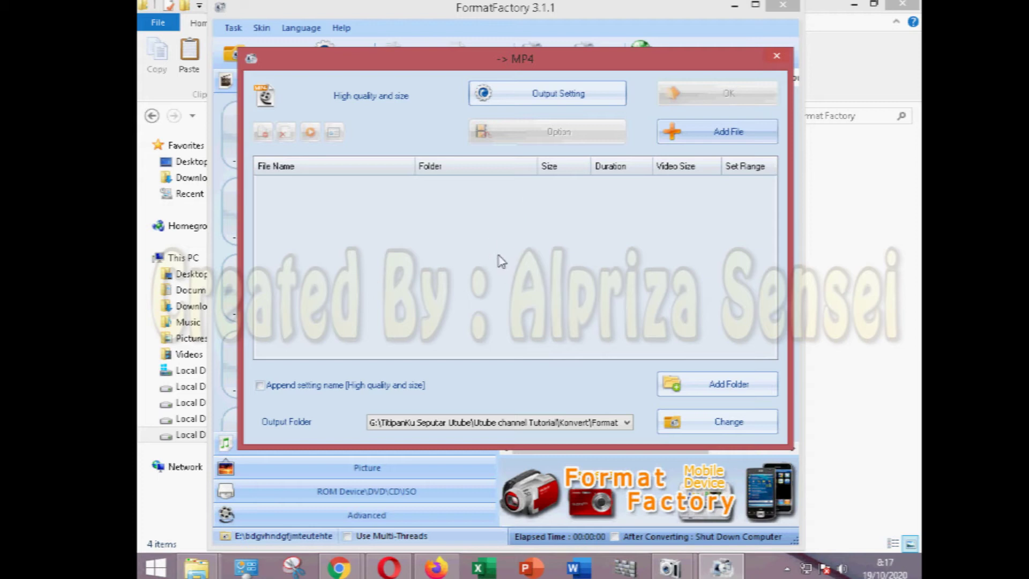
Add vid20200226104353.avi from the Format Factory folder on Local Disk (G:) to the MP4 conversion.
left_click(730, 134)
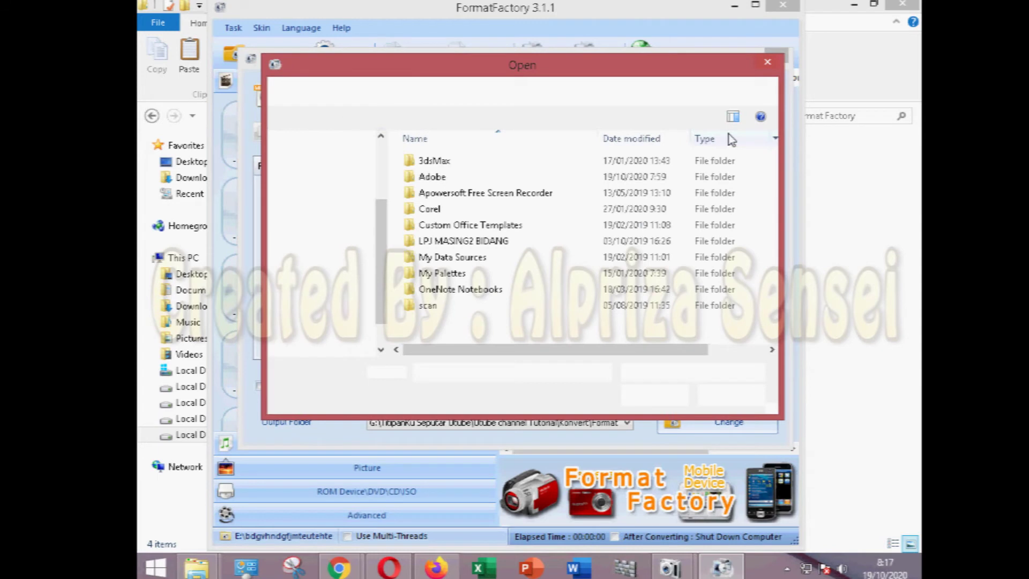
left_click(353, 299)
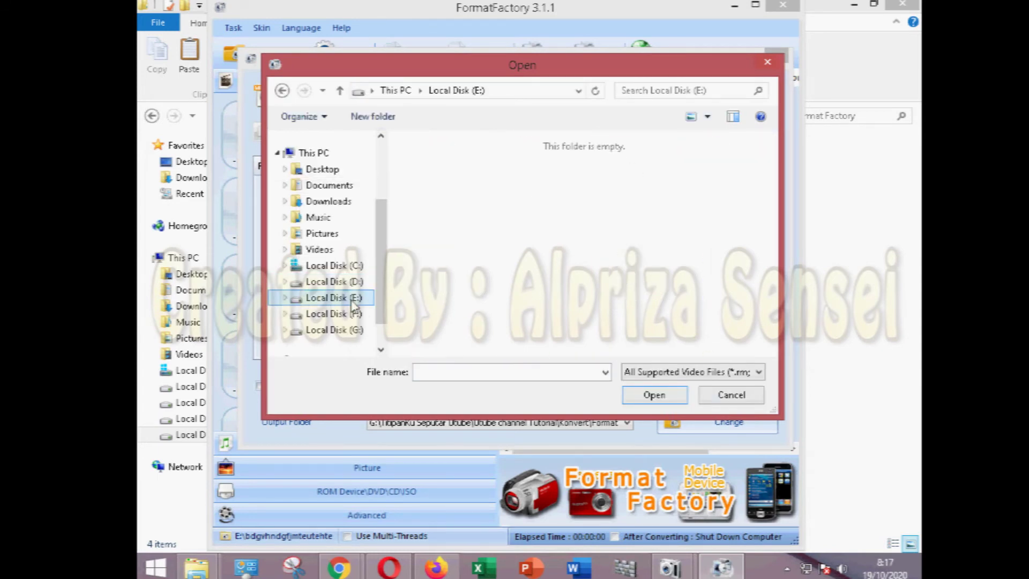
left_click(338, 330)
left_click(536, 272)
scroll(542, 322, "down", 3)
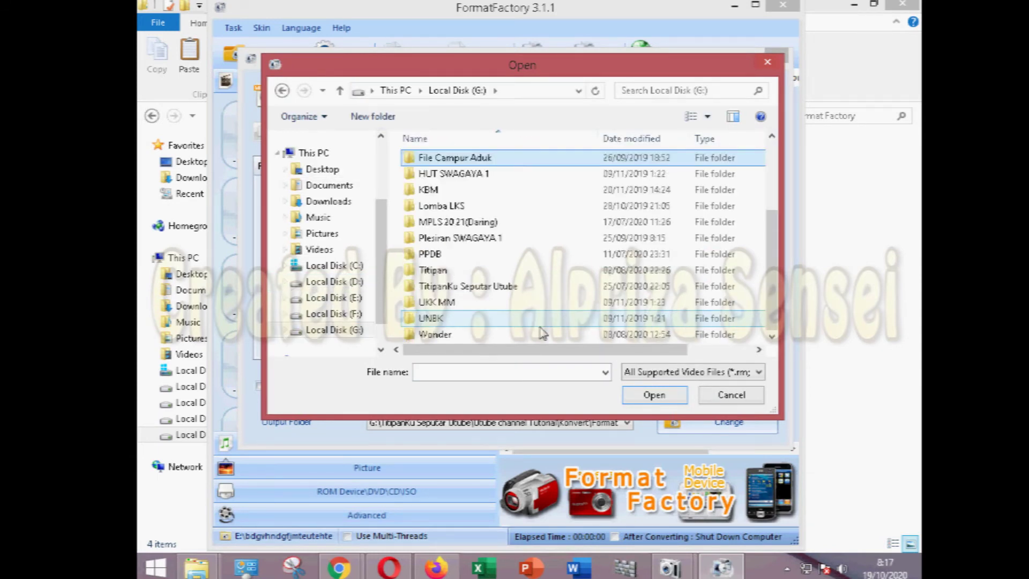
double_click(472, 285)
double_click(470, 182)
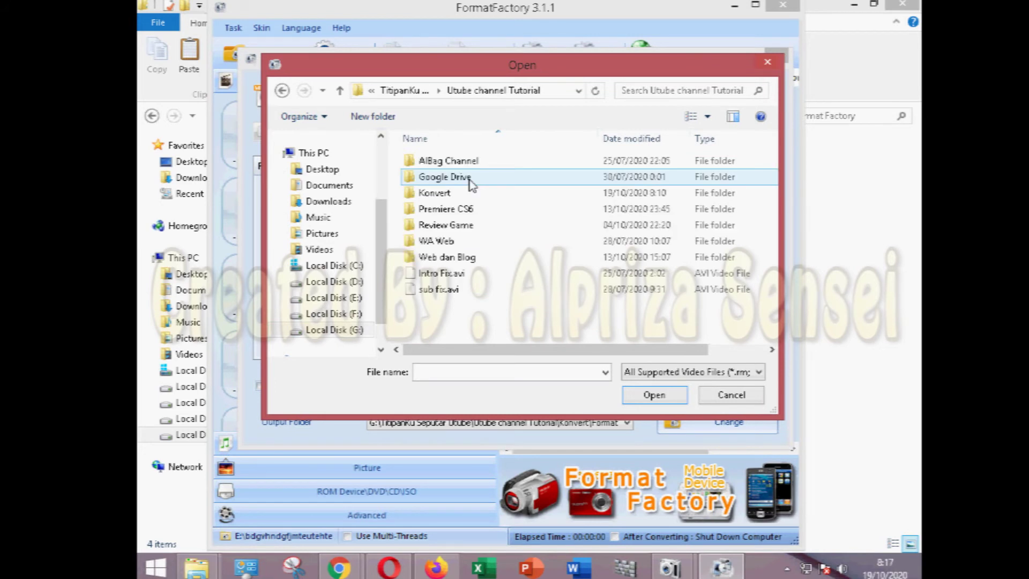
double_click(434, 194)
double_click(450, 161)
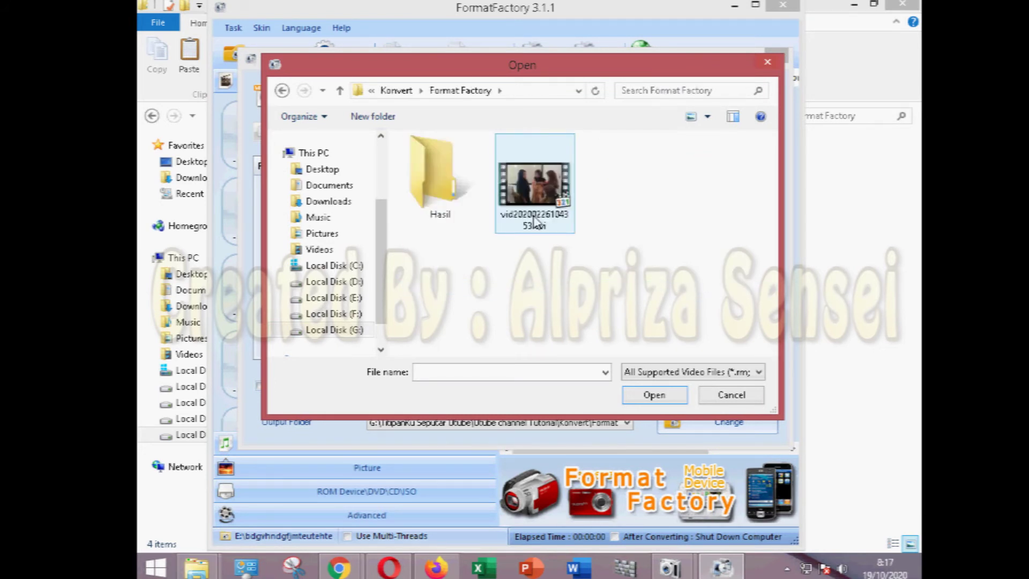
double_click(542, 211)
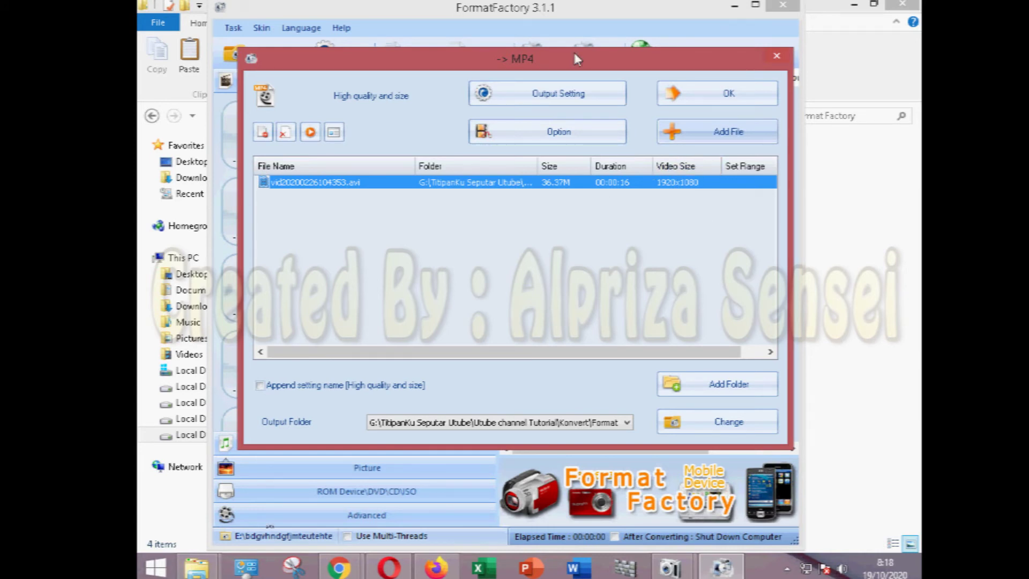
Confirm the MP4 conversion setup to place the AVI video in FormatFactory's task list.
left_click(354, 262)
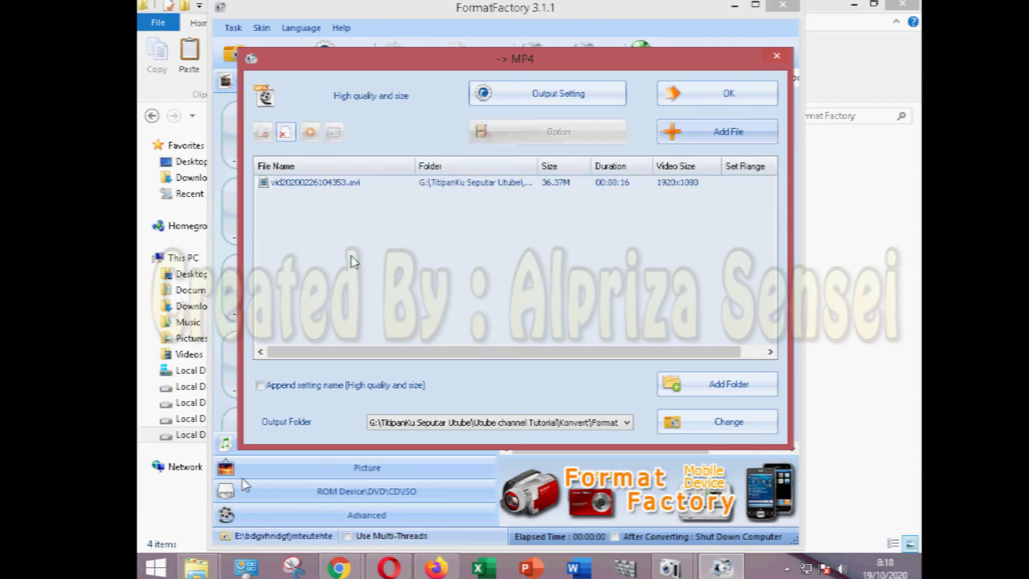
left_click(196, 567)
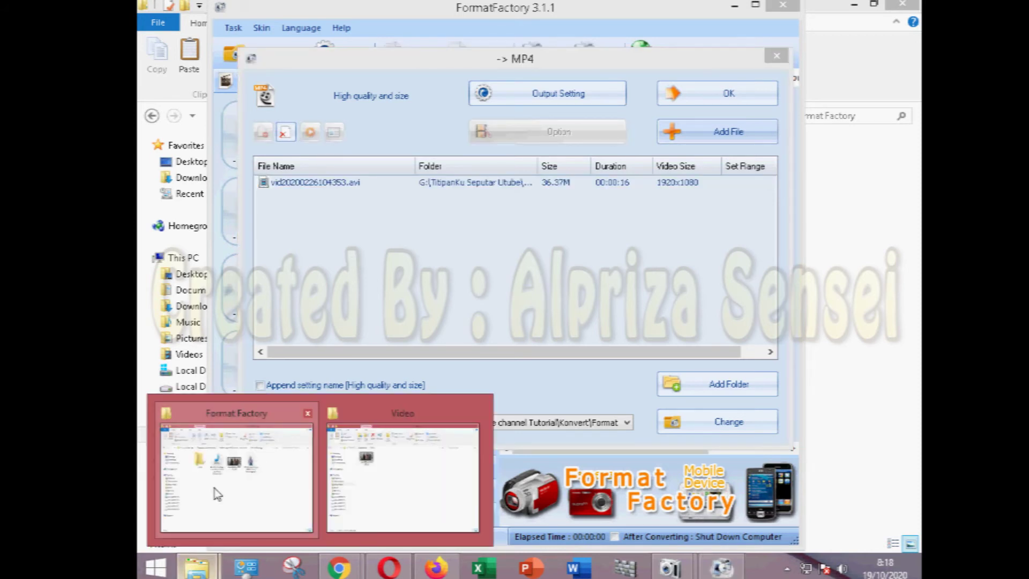
left_click(689, 230)
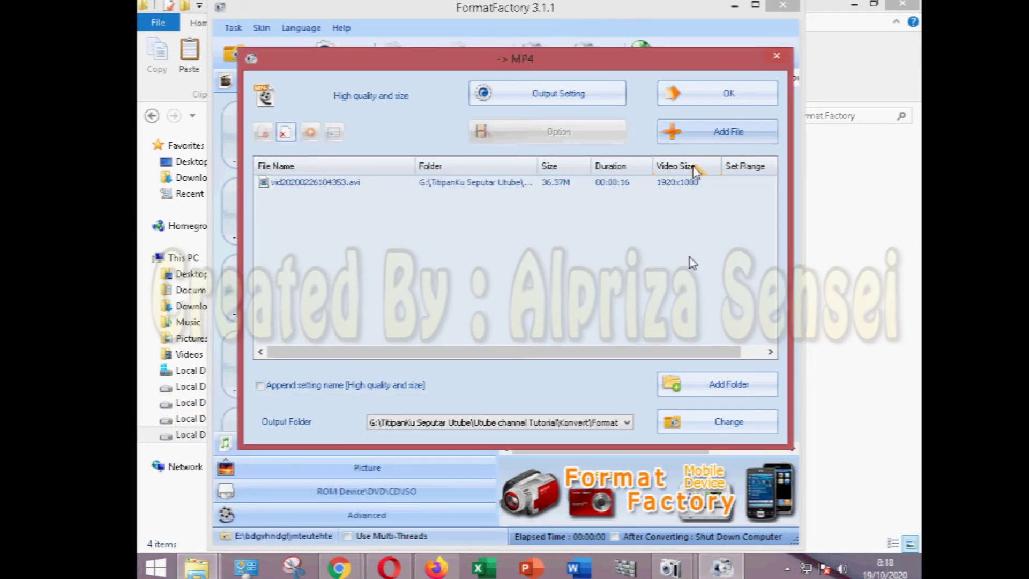
left_click(737, 101)
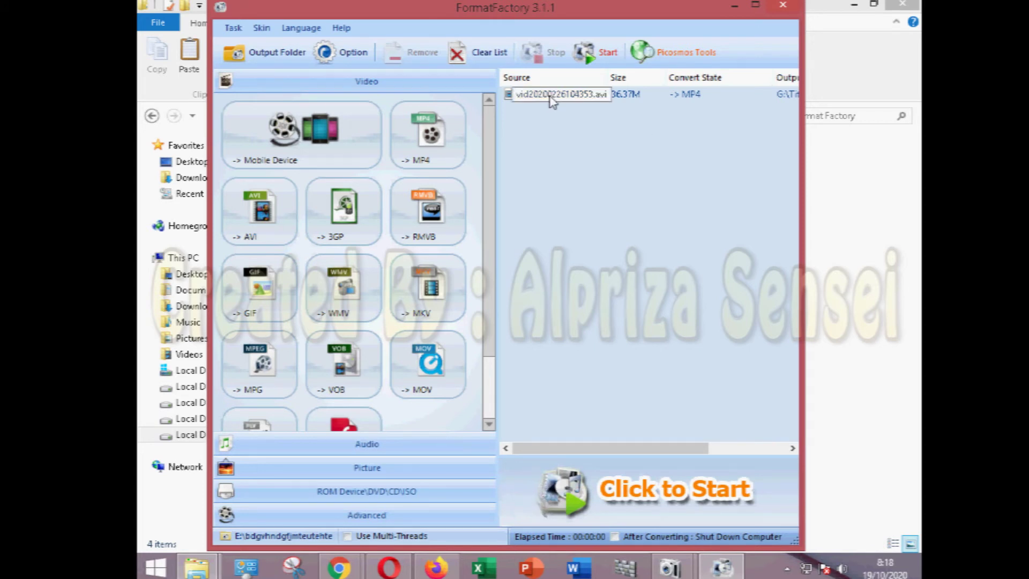
Start the queued MP4 conversion and maximize the FormatFactory window.
left_click(610, 54)
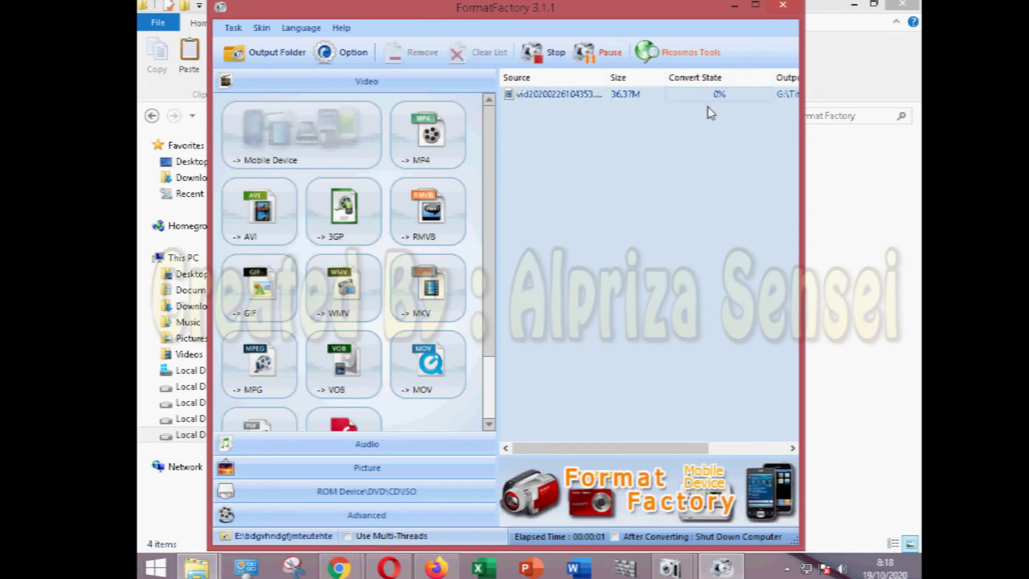
left_click(755, 5)
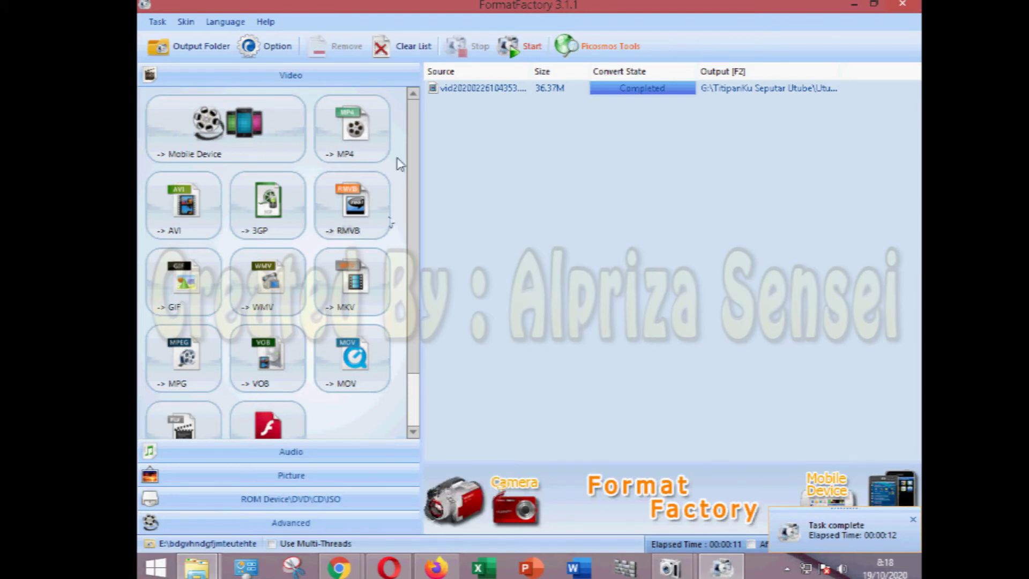
Convert vid20200226104353.avi from the Format Factory folder to 3GP and run the task.
left_click(268, 214)
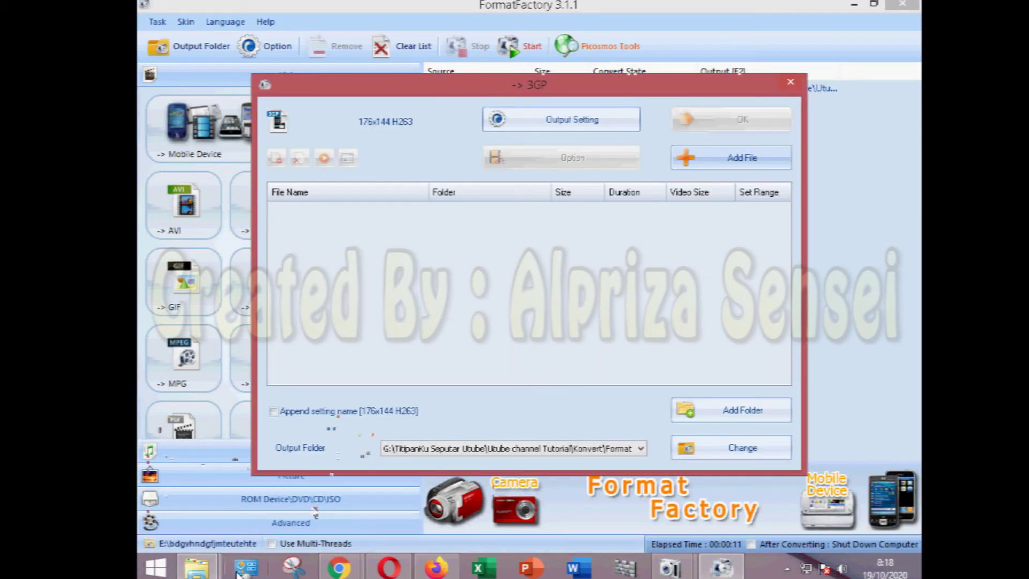
left_click(197, 568)
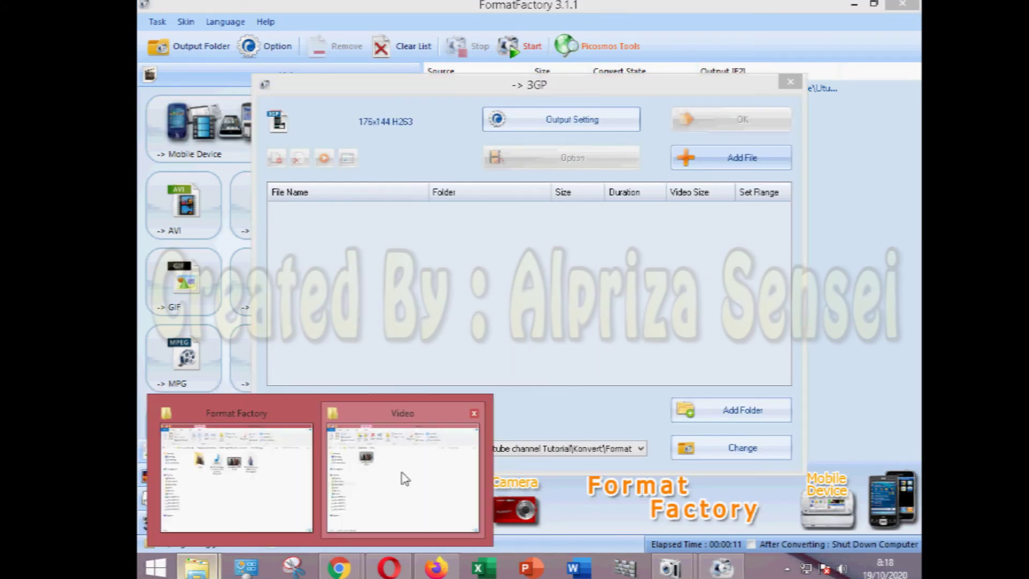
left_click(299, 472)
left_click_drag(498, 238, 634, 287)
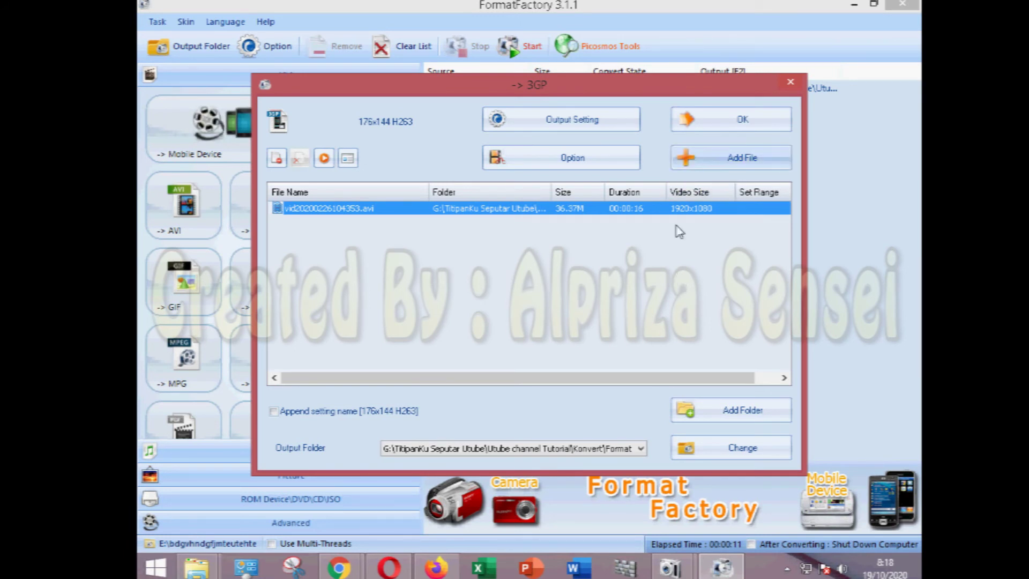
left_click(721, 121)
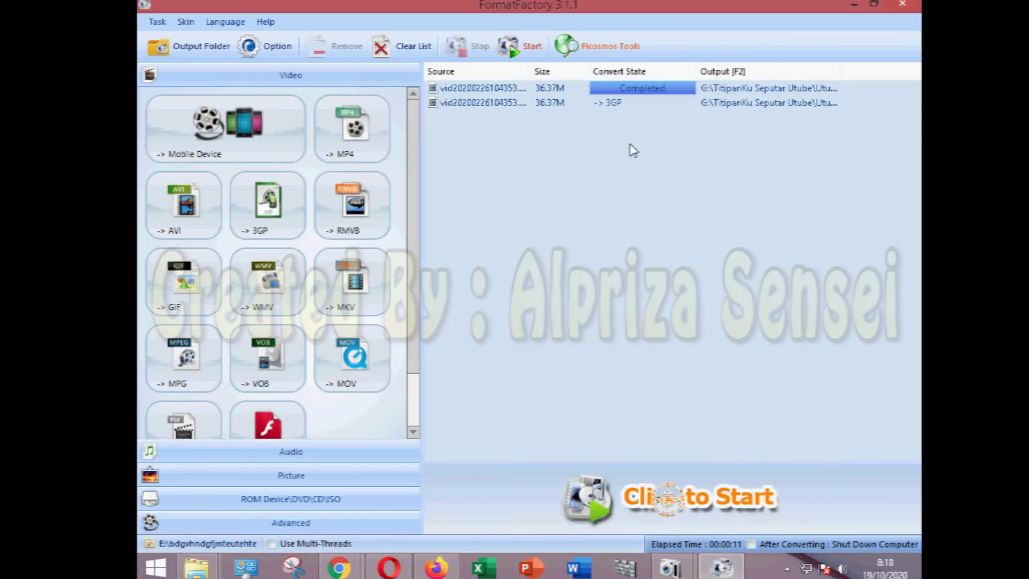
left_click(518, 53)
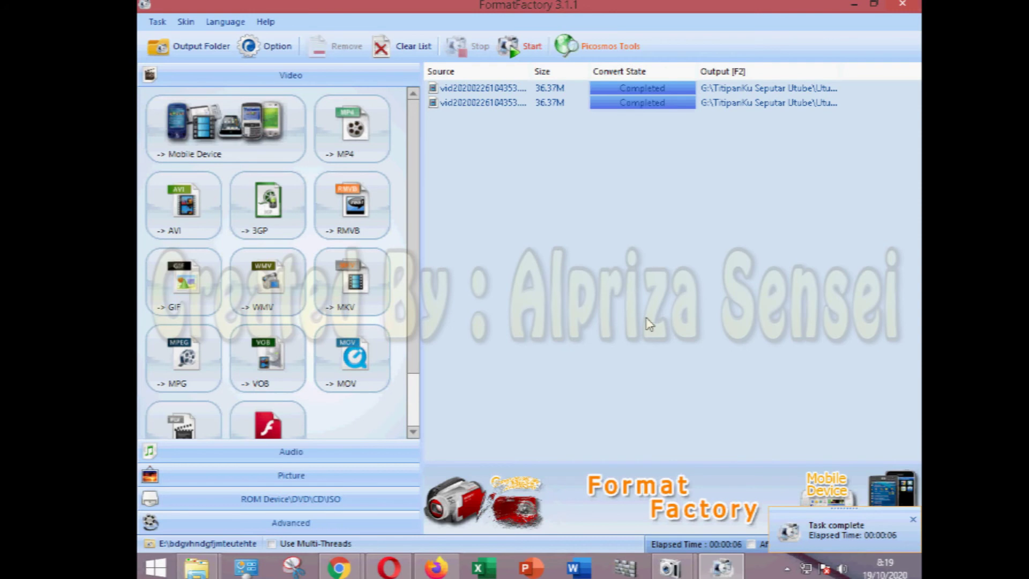
Convert the Asal Kau Bahagia MP3 from the Format Factory folder to WAV and run the task.
left_click(256, 457)
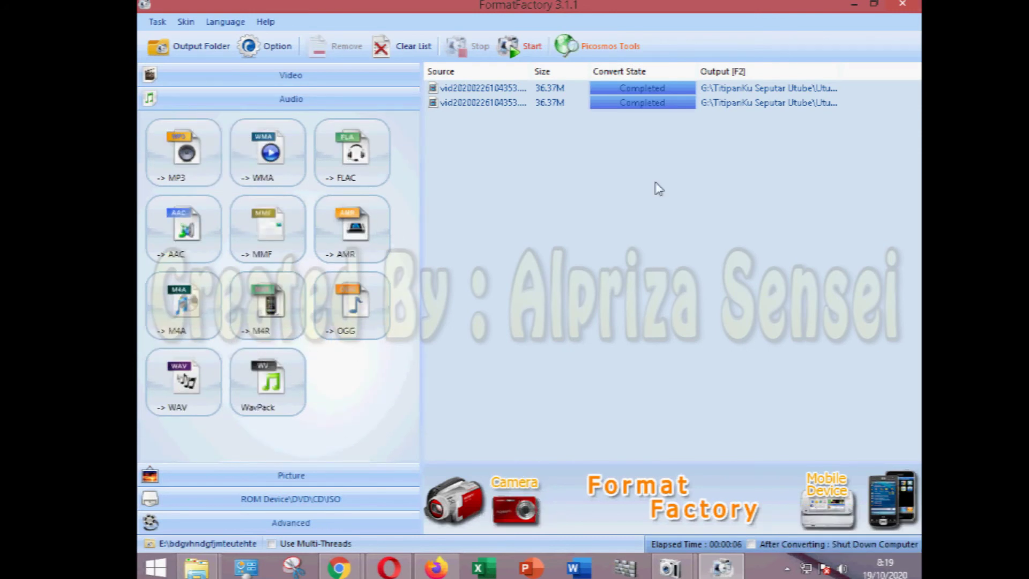
left_click(196, 387)
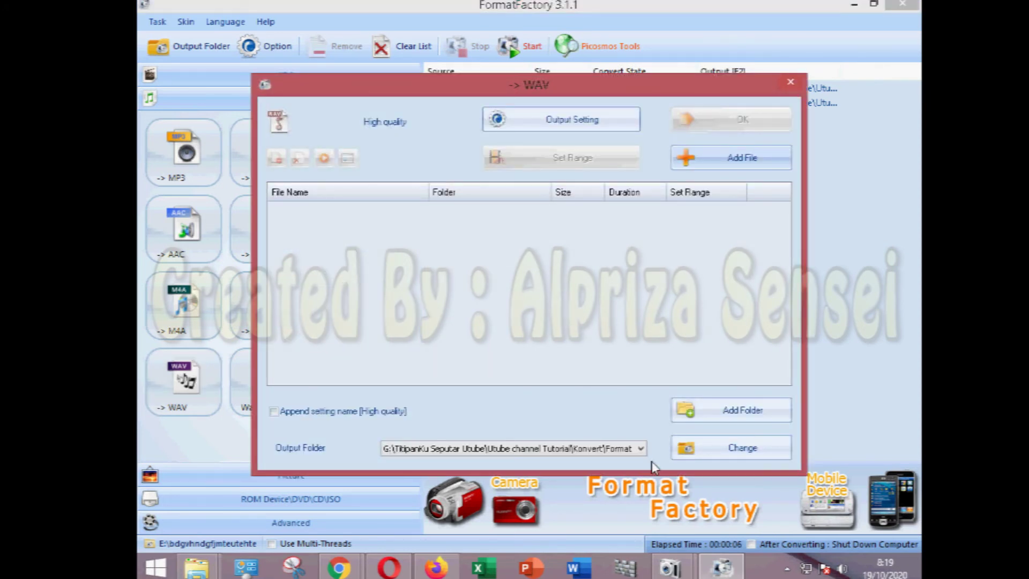
mouse_move(214, 569)
left_click(264, 494)
left_click_drag(445, 206, 735, 187)
left_click(732, 120)
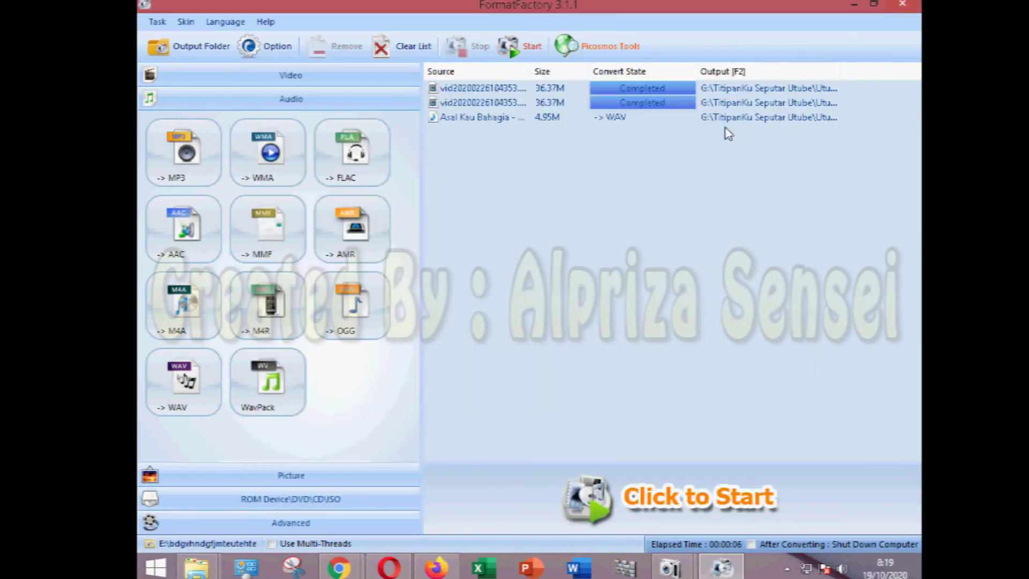
left_click(533, 53)
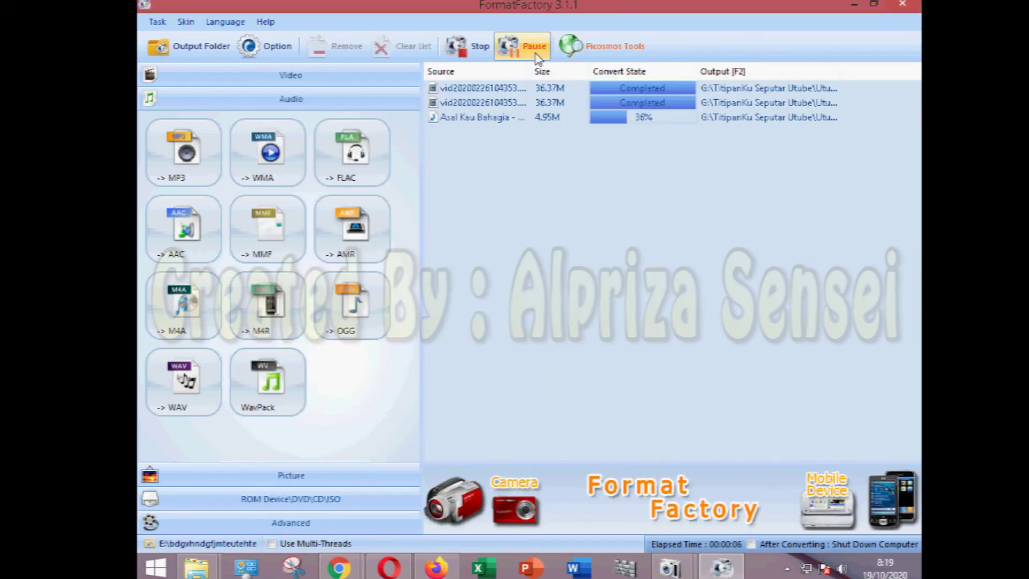
Convert WhatsApp Image 2020-10-19 at 07.31.03.jpeg from the Format Factory folder to PNG and run the task.
left_click(309, 475)
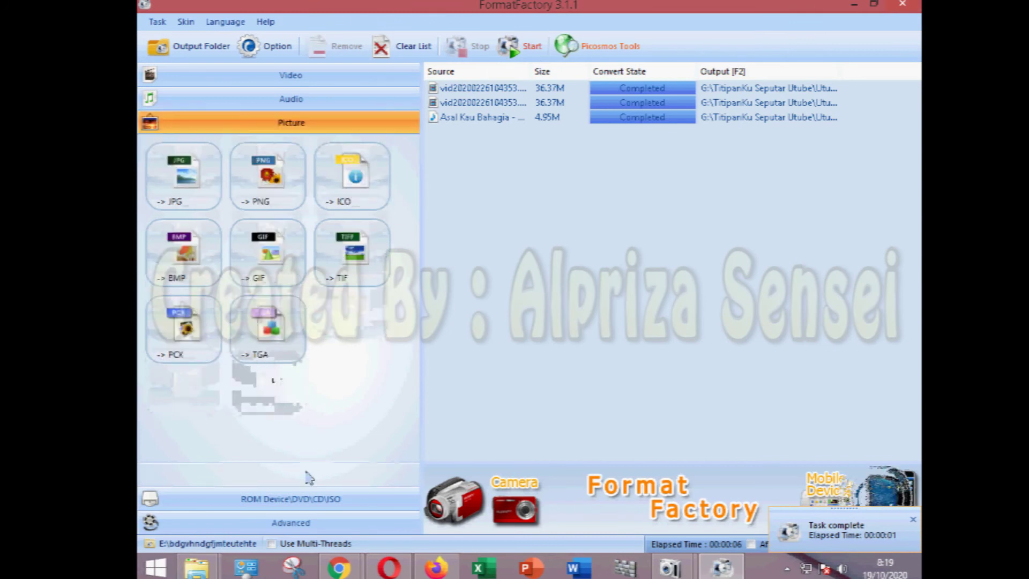
left_click(196, 567)
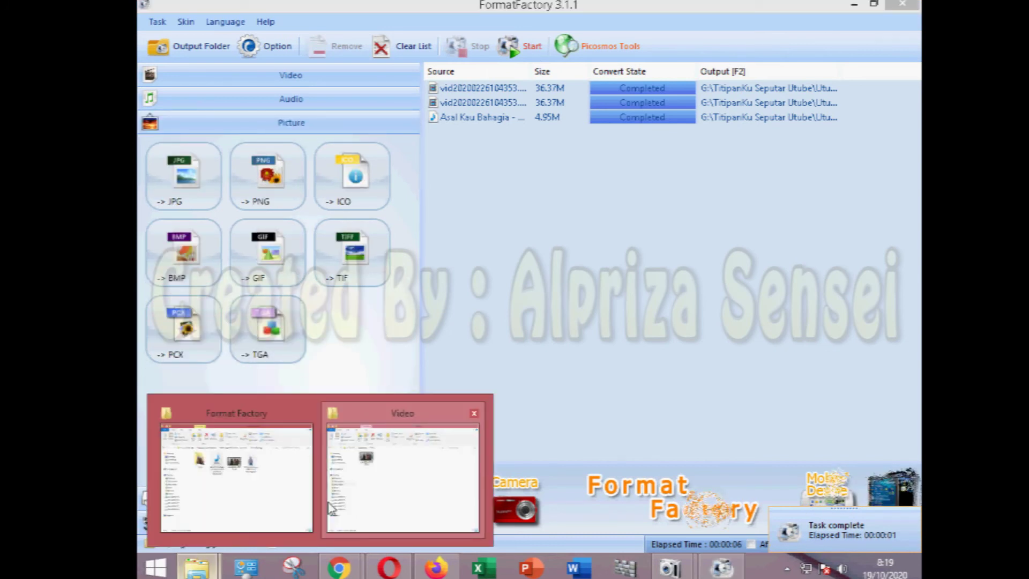
left_click(236, 477)
left_click(449, 373)
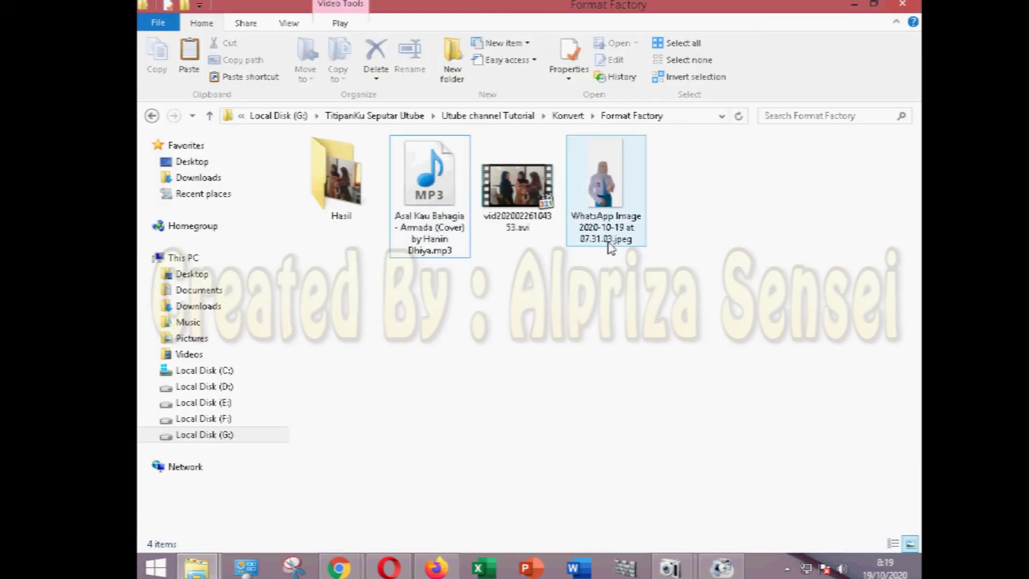
left_click(722, 567)
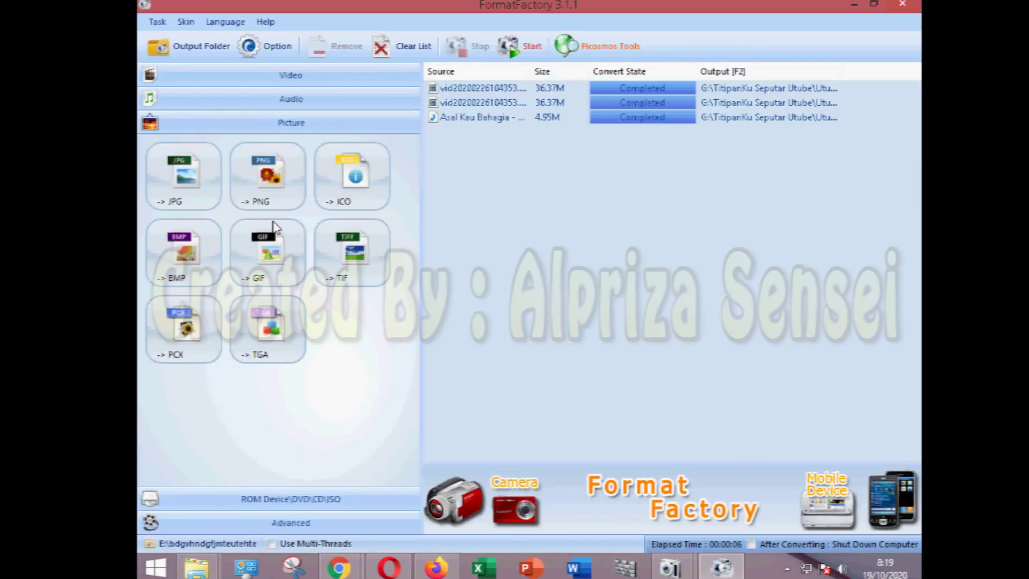
left_click(285, 194)
left_click(197, 567)
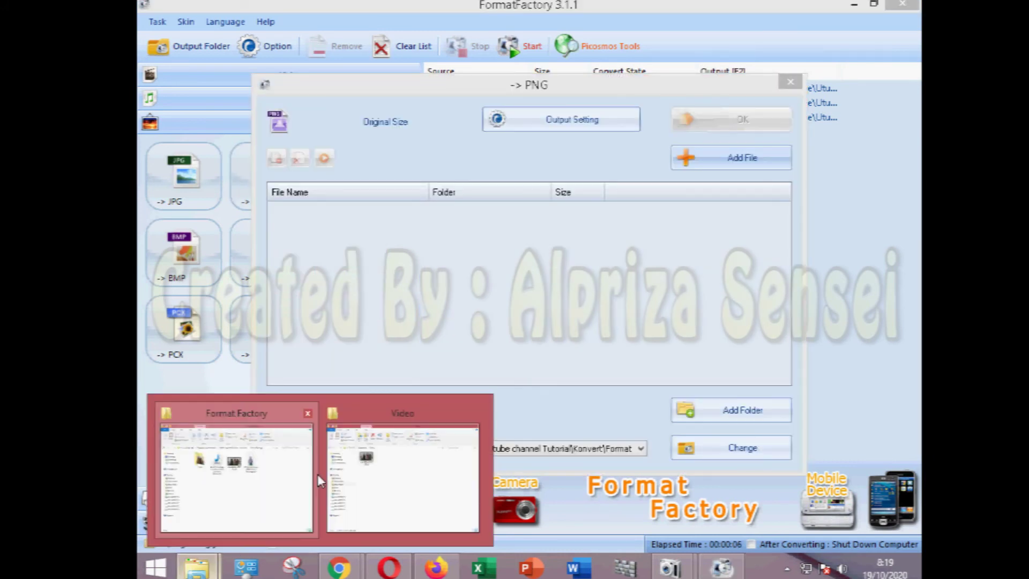
left_click(317, 473)
left_click_drag(613, 227, 525, 343)
left_click(734, 124)
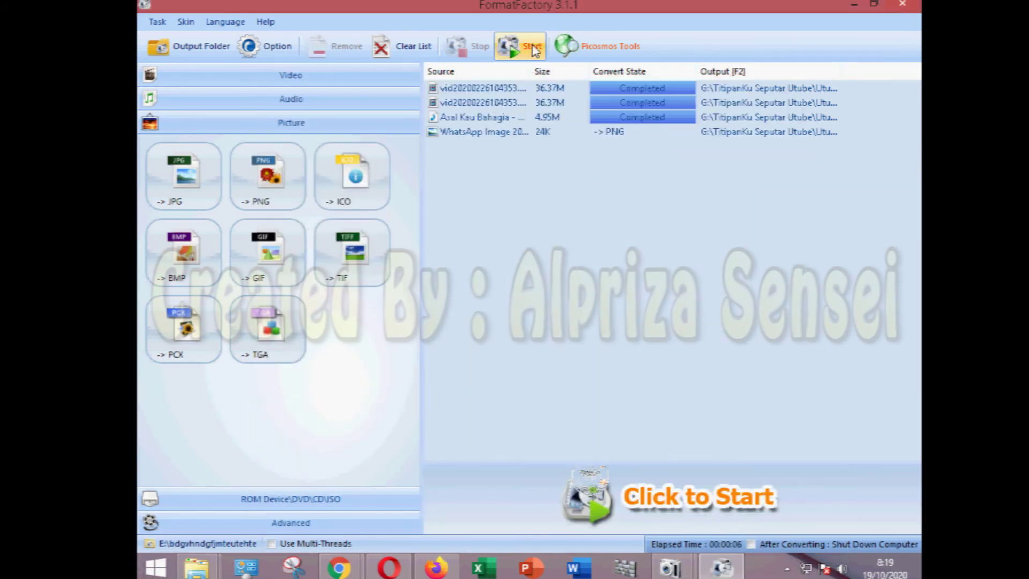
left_click(532, 48)
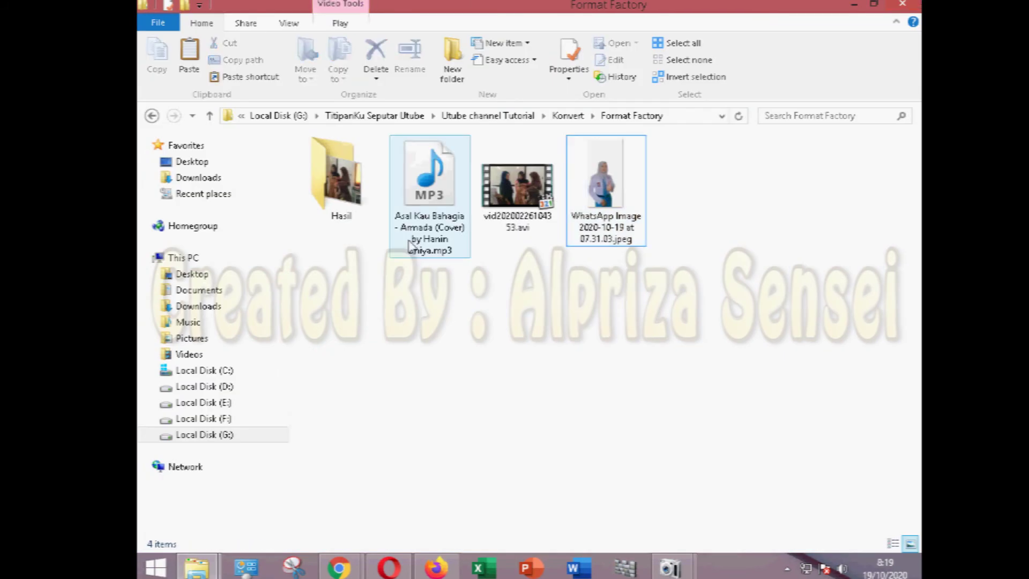
Open the Hasil output folder in File Explorer to check the converted files.
double_click(367, 211)
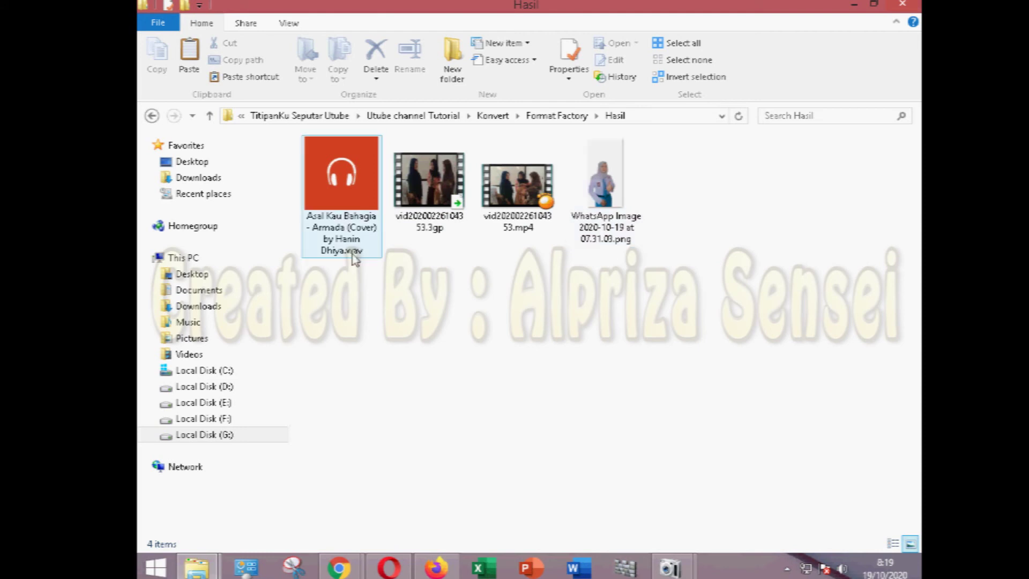
left_click(603, 210)
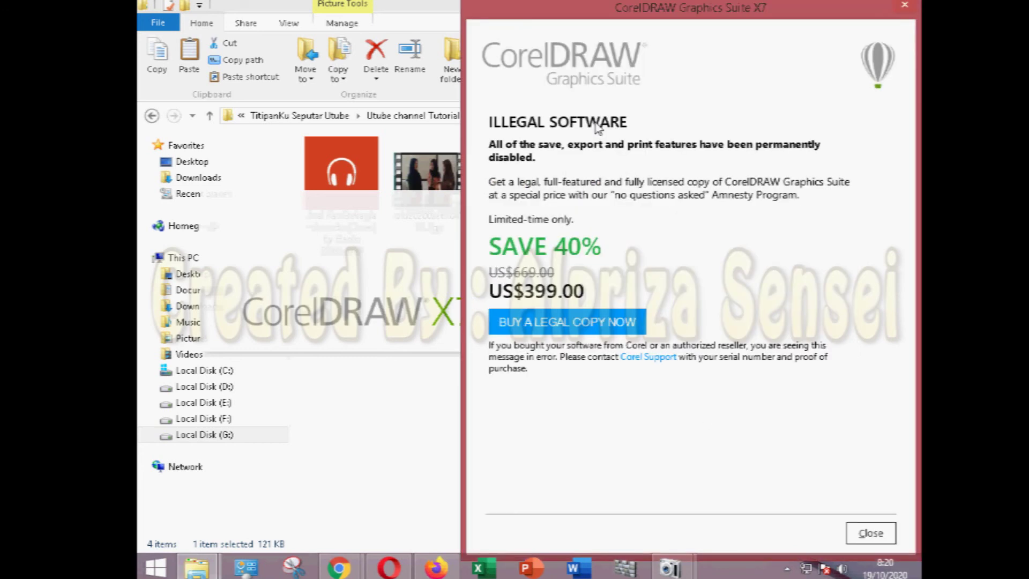
left_click(914, 6)
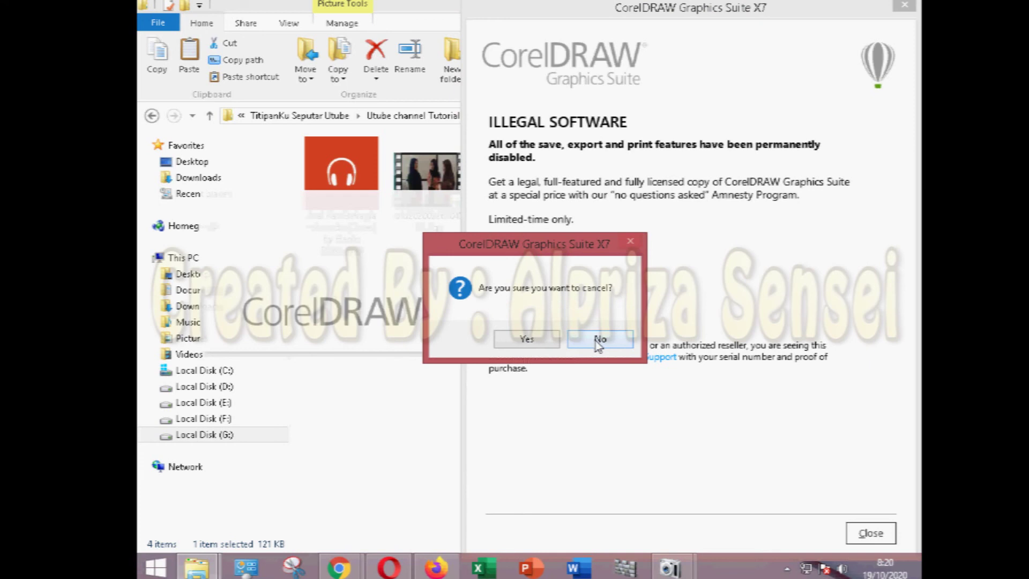
left_click(536, 341)
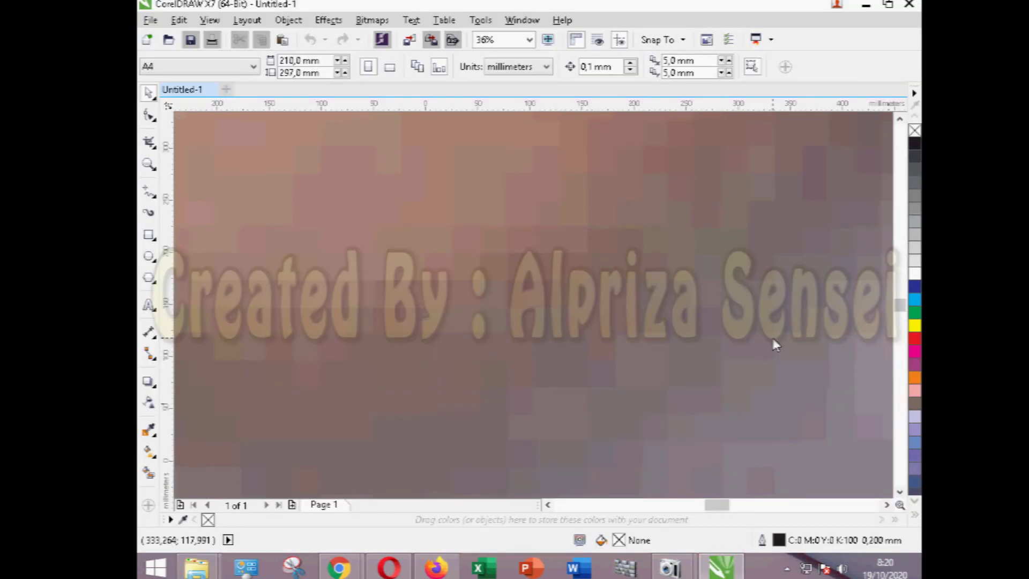
left_click(909, 4)
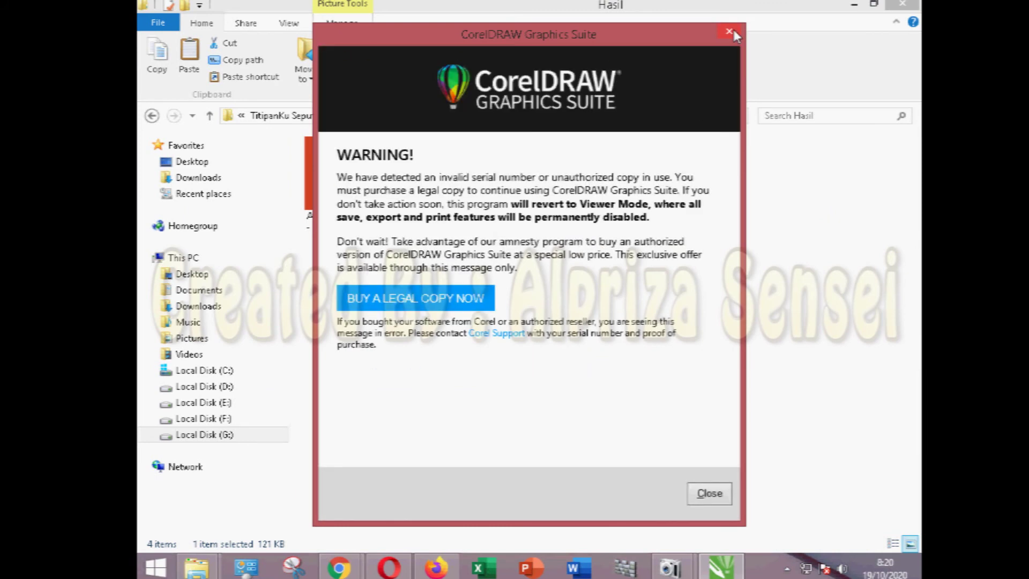
left_click(730, 33)
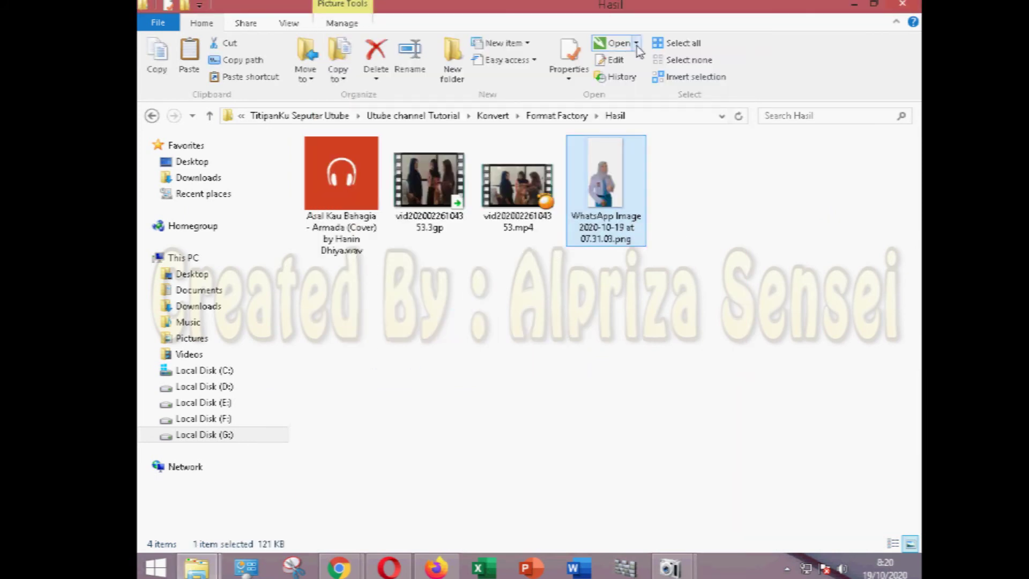
View the converted PNG in Windows Photo Viewer and play vid20200226104353.mp4, declining the player's update.
left_click(637, 44)
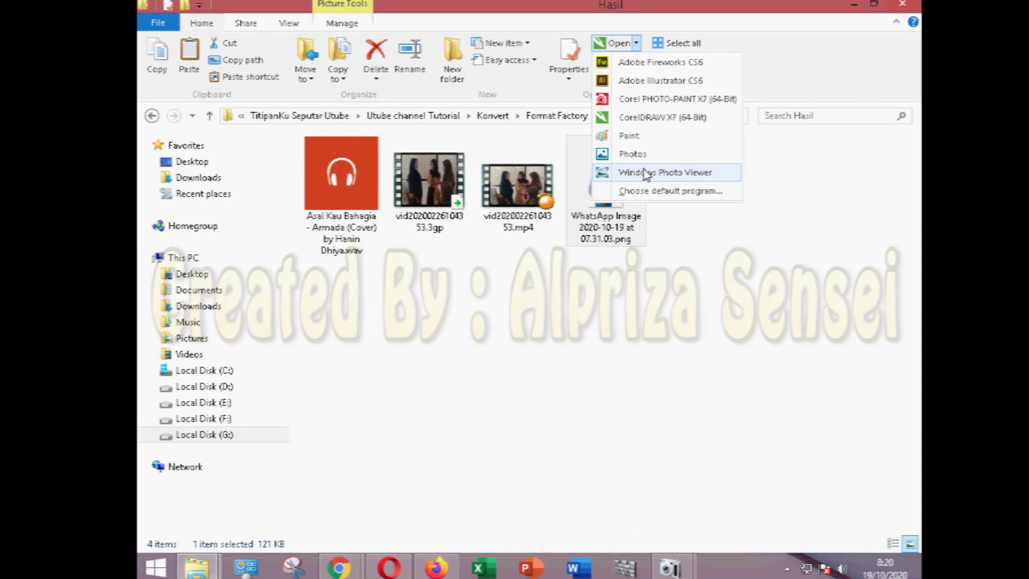
left_click(650, 173)
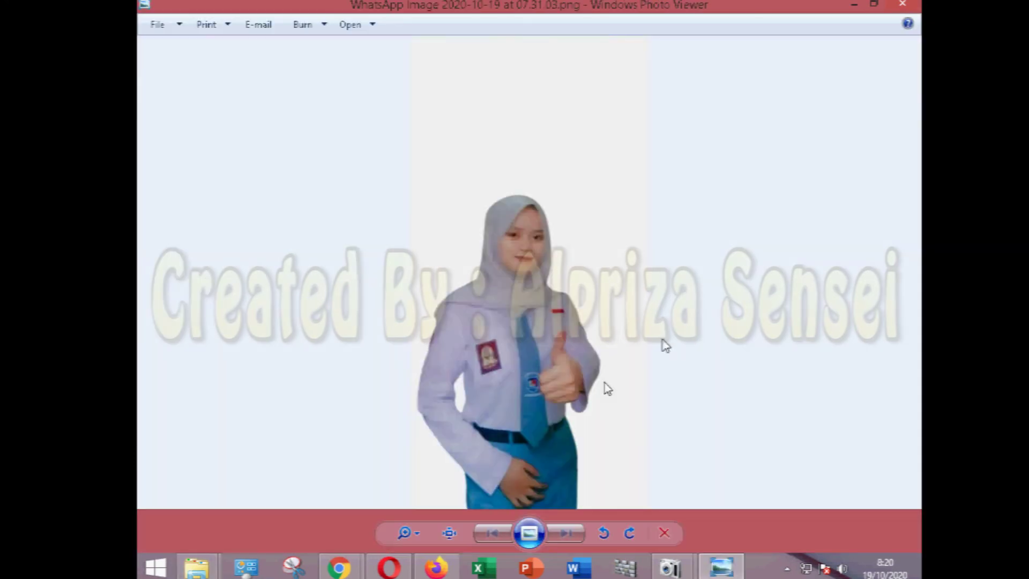
left_click(915, 5)
double_click(550, 228)
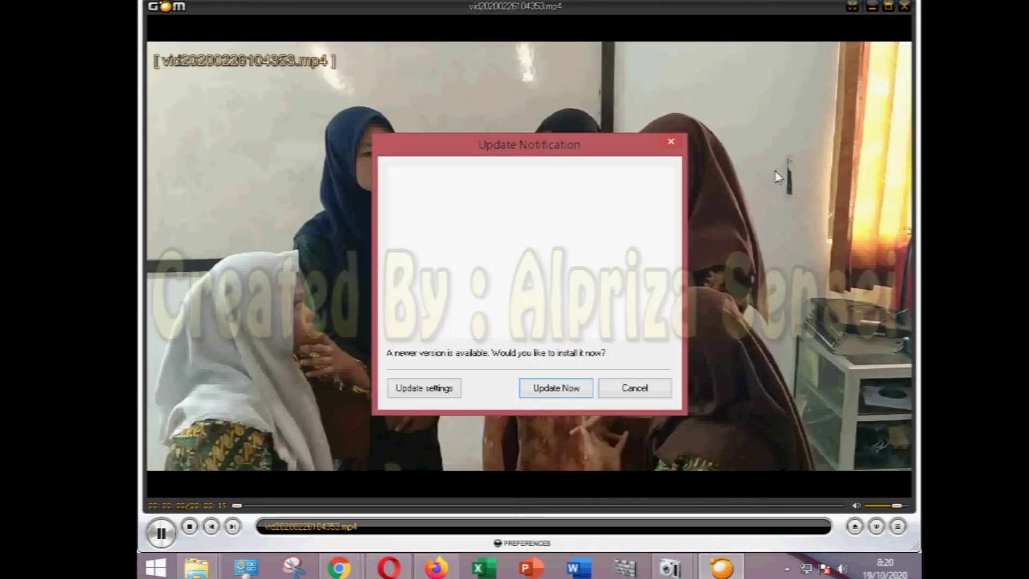
left_click(649, 389)
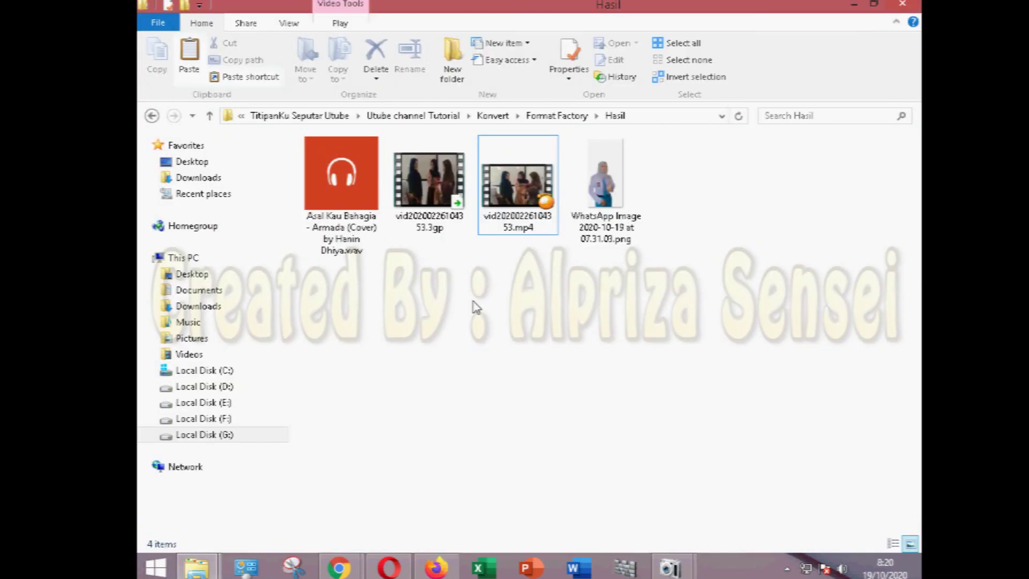
Play vid20200226104353.3gp from the Hasil folder in Media Player Classic - Home Cinema, and close the player.
left_click(434, 194)
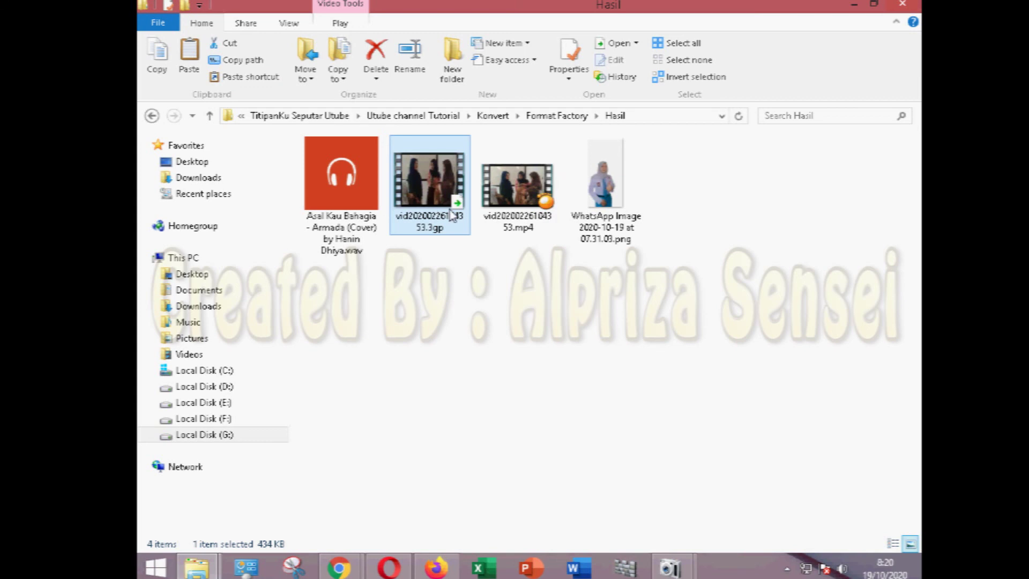
double_click(452, 216)
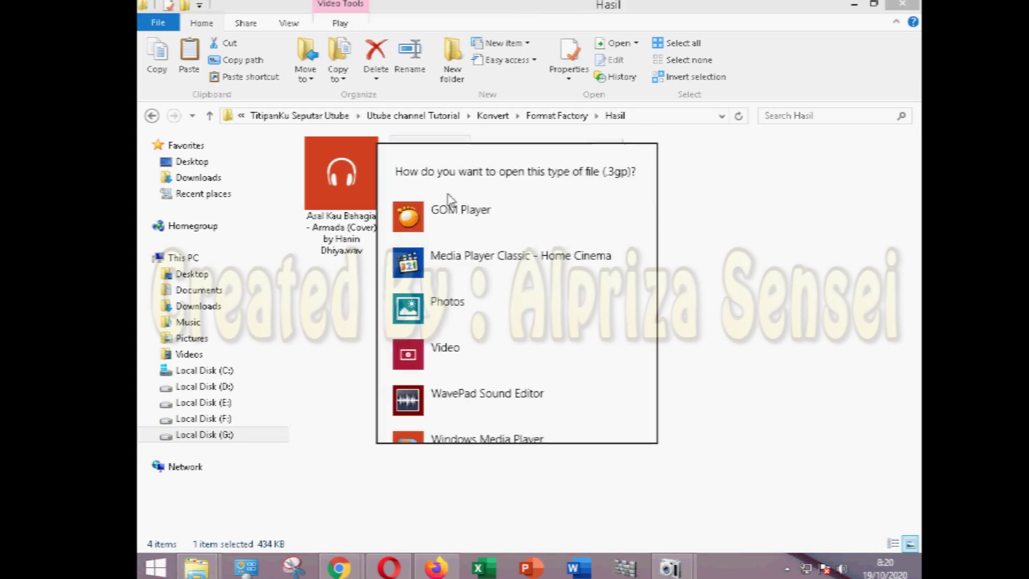
left_click(476, 260)
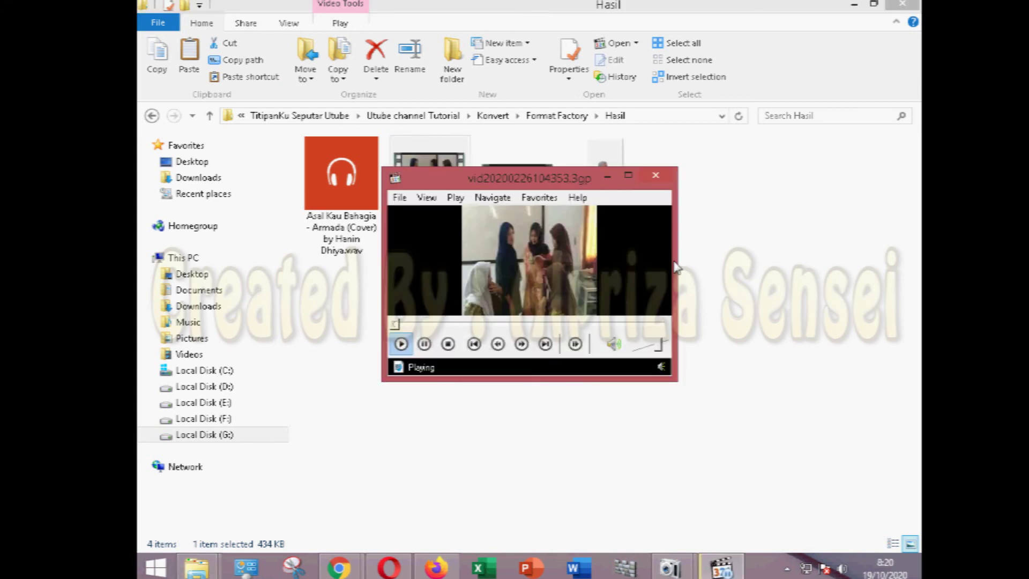
left_click(655, 176)
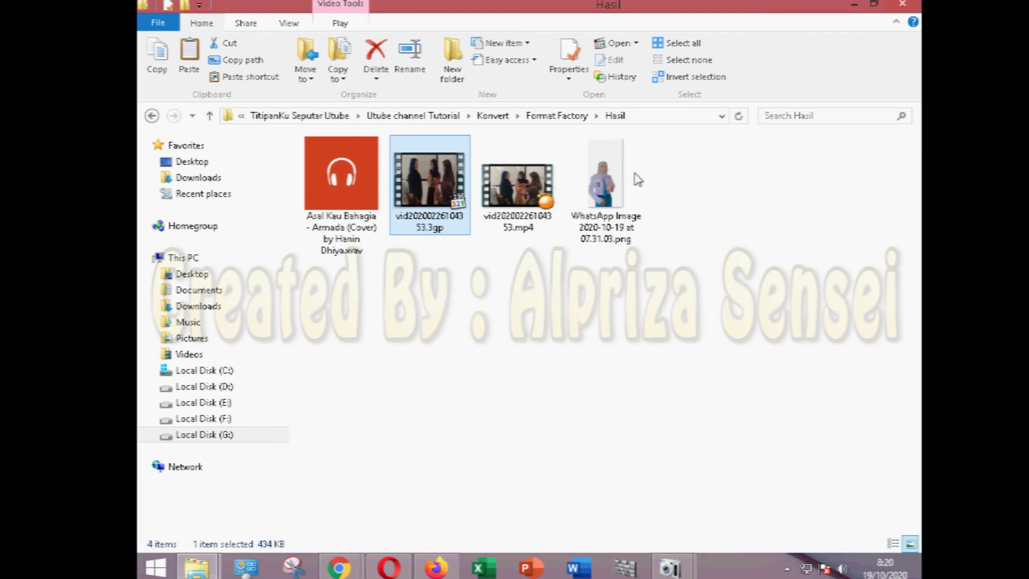
double_click(452, 195)
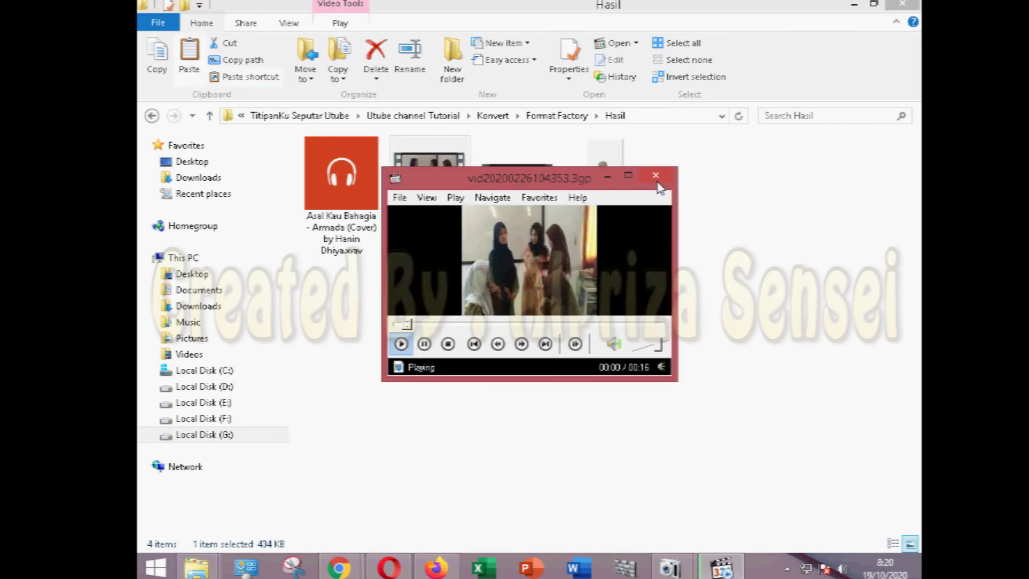
left_click(657, 181)
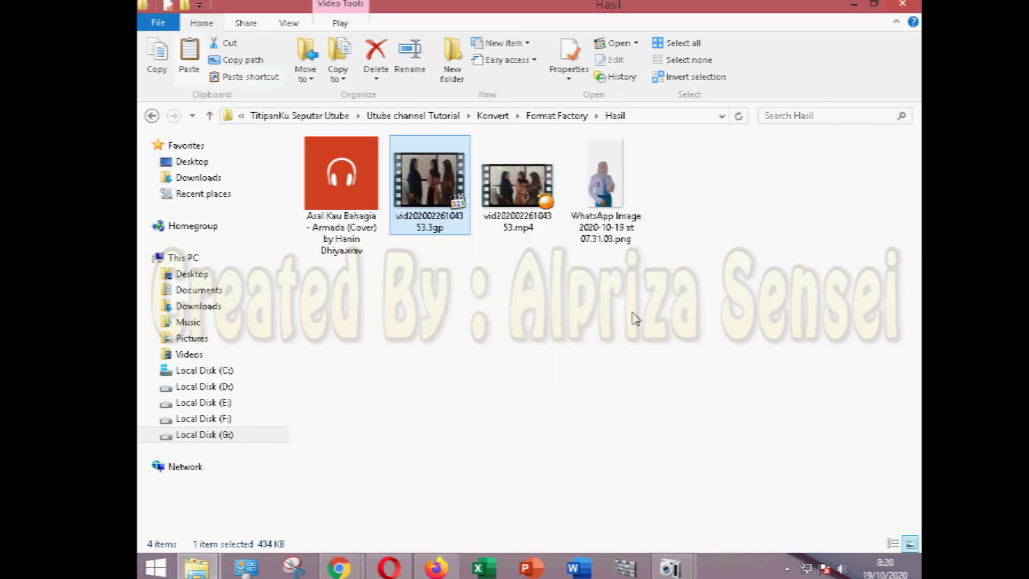
Play the converted Asal Kau Bahagia WAV in Windows Media Player and close the player.
left_click(355, 192)
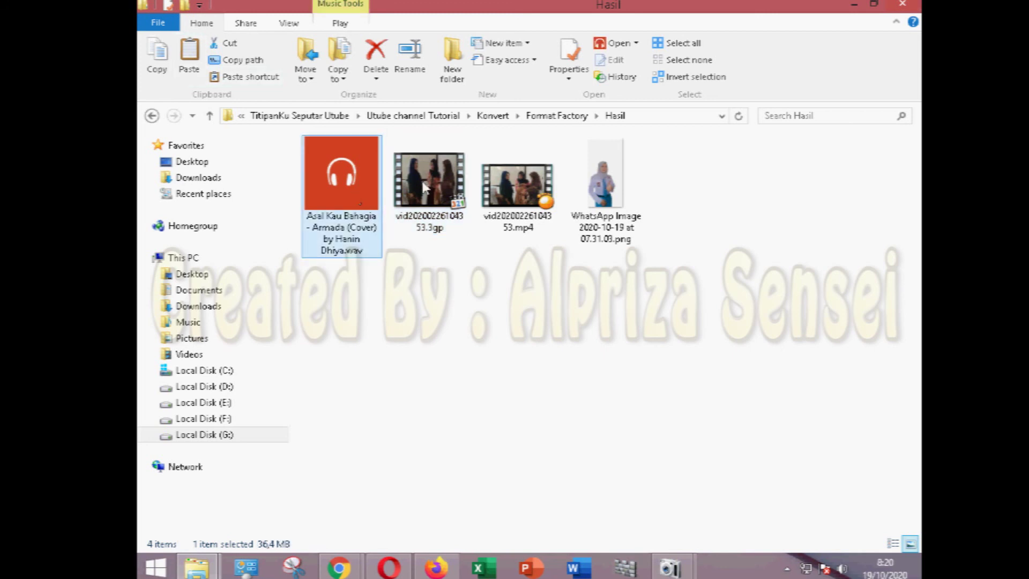
left_click(636, 44)
left_click(632, 119)
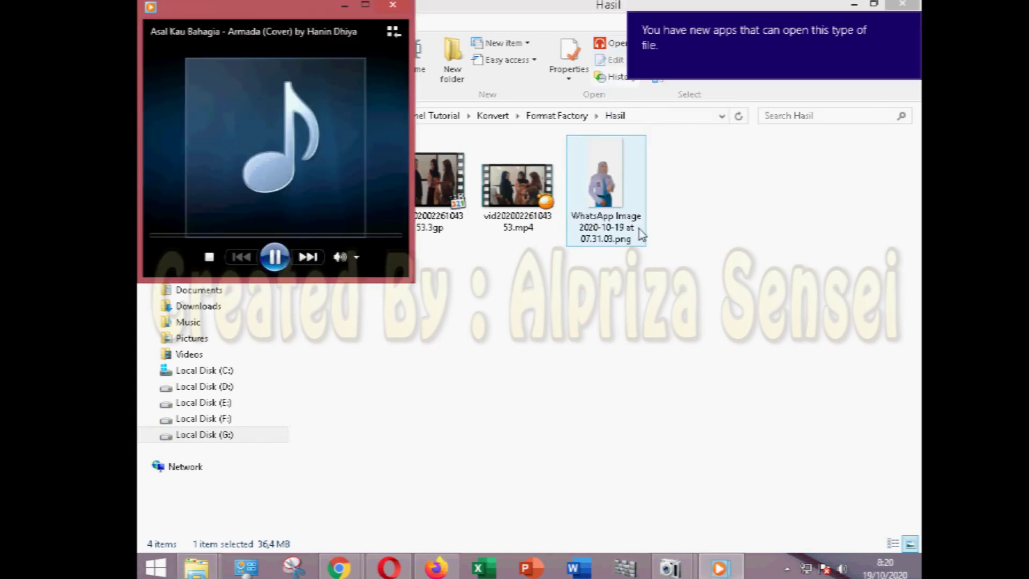
left_click(394, 5)
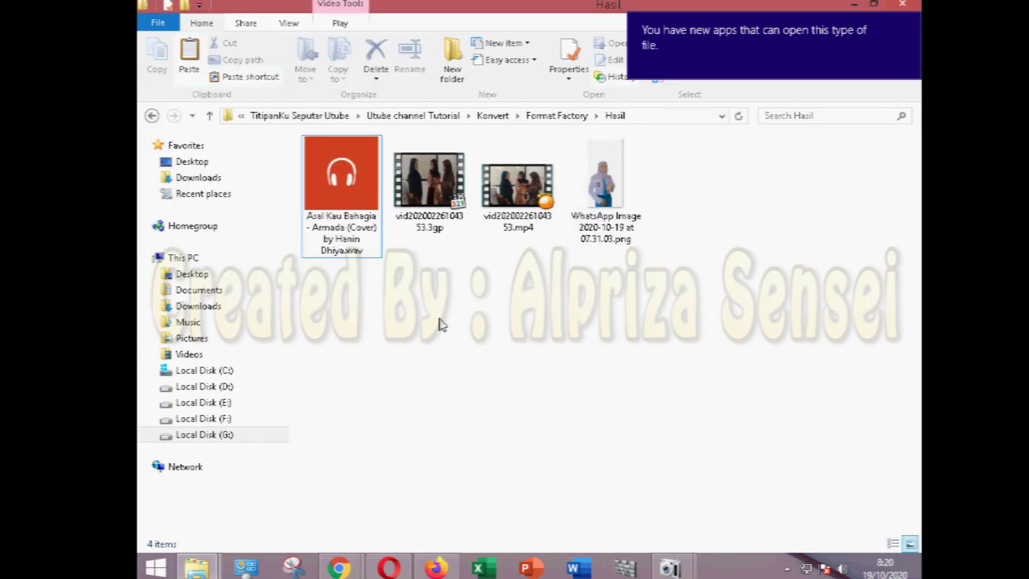